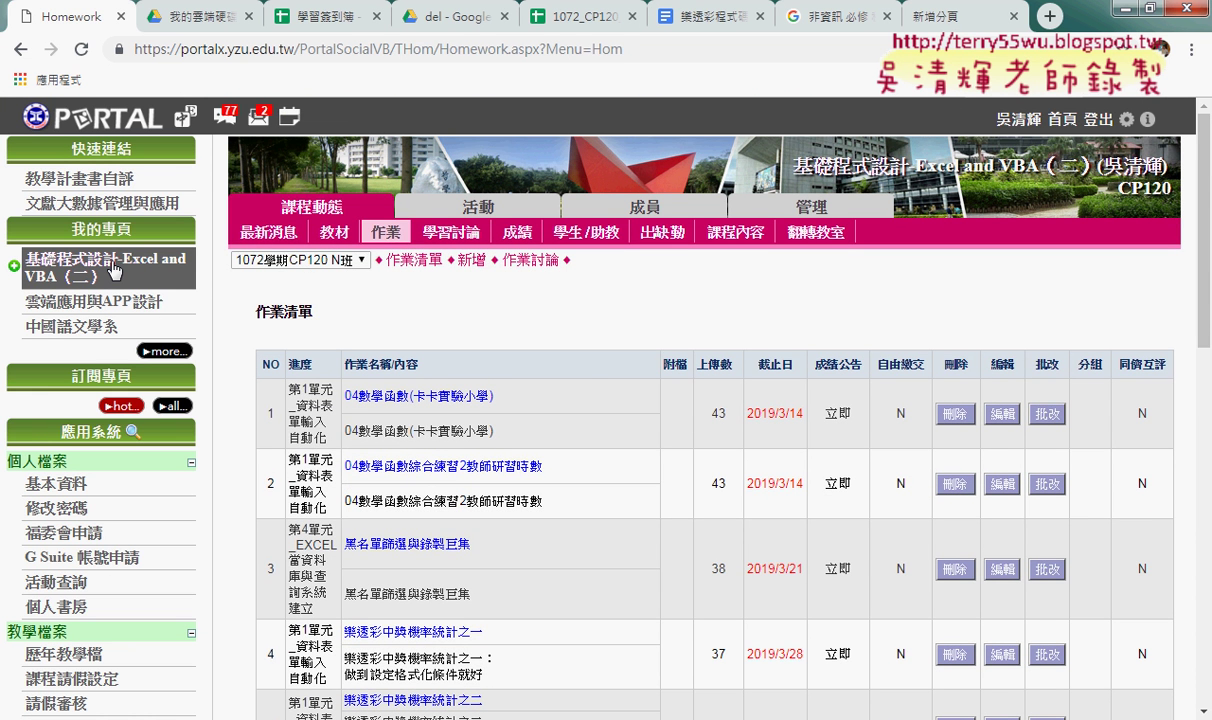
Open the first course news post and its link to the playlist '元智基礎程式設計Excel and VBA第5次上課'.
left_click(268, 232)
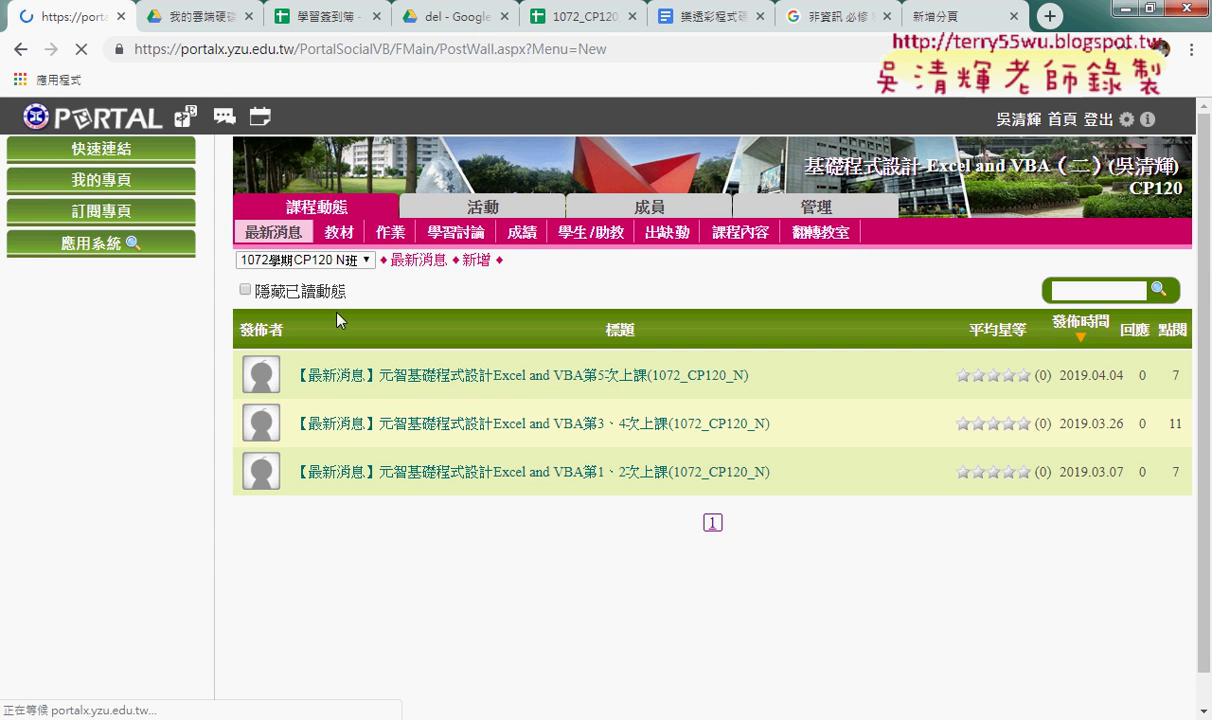
left_click(590, 378)
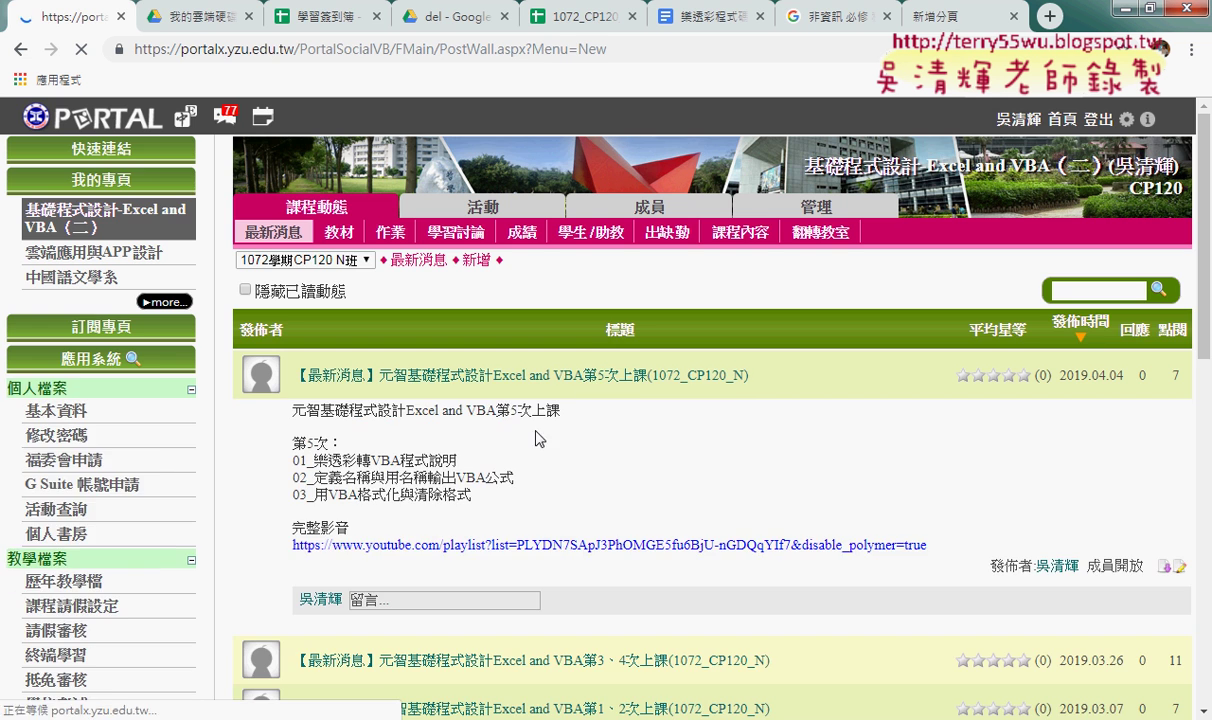
left_click(524, 555)
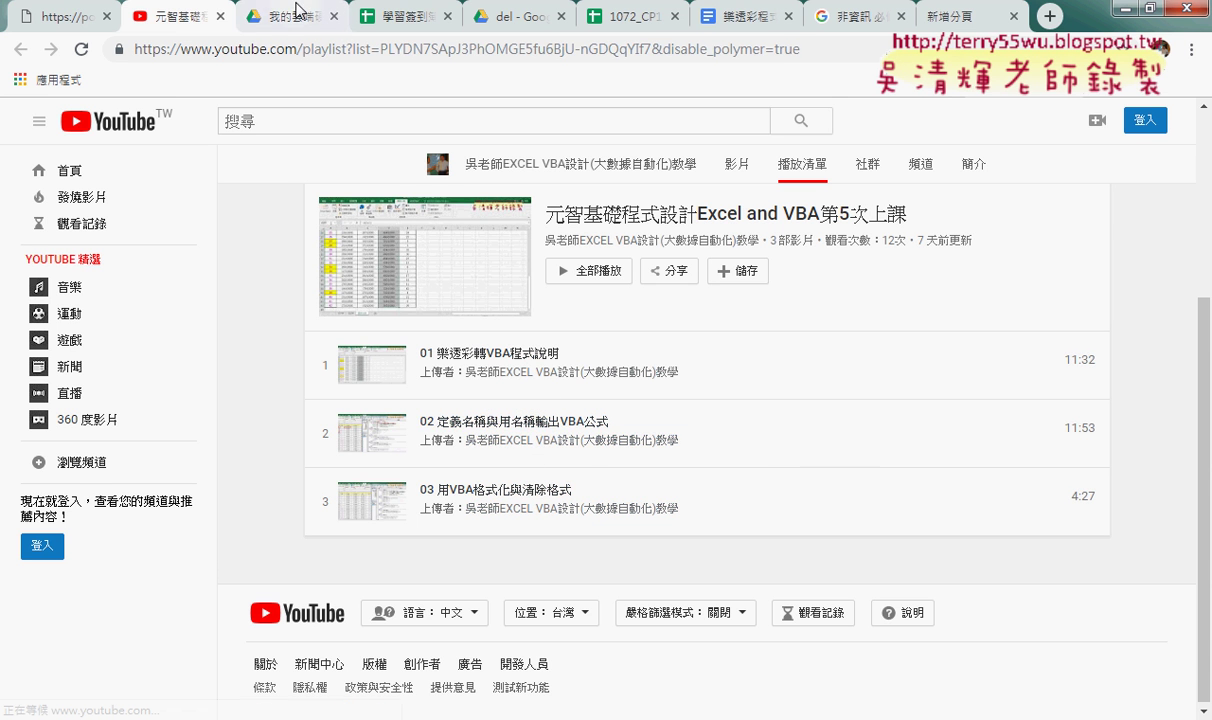
In Drive, go into _雲端白板畫面(NEW) > 04_數學函數 and open 樂透彩程式碼.docx.
left_click(282, 16)
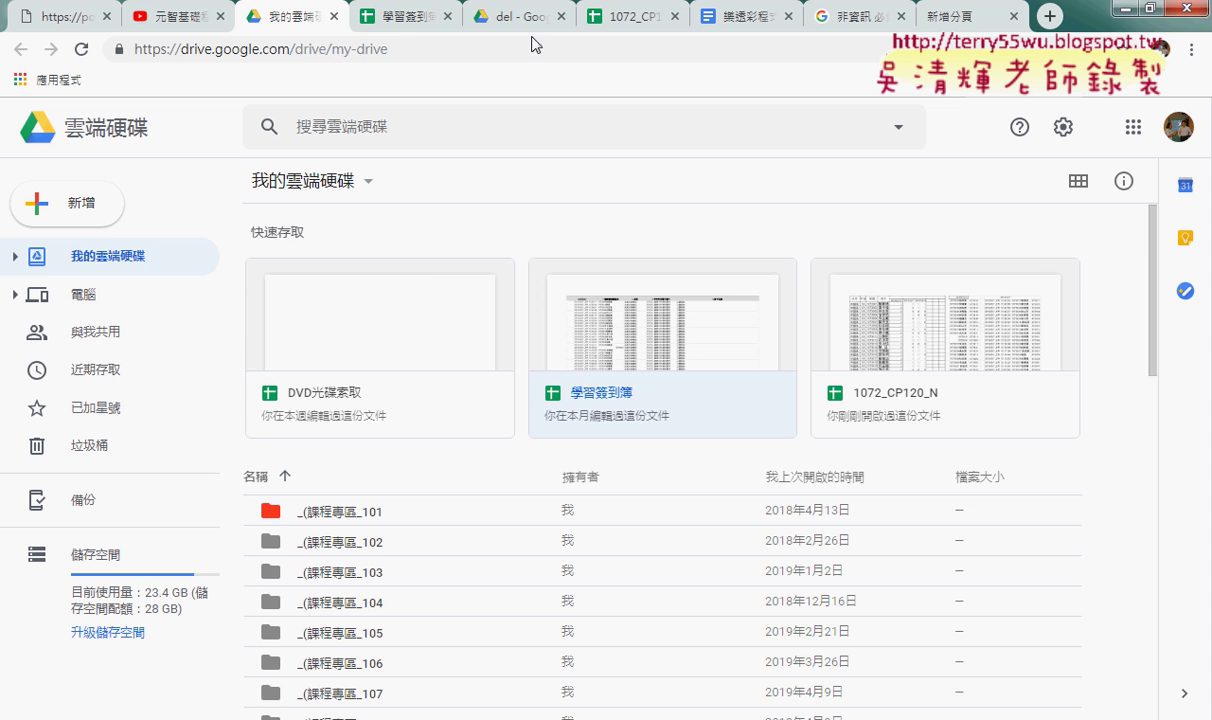
left_click(505, 18)
left_click(21, 49)
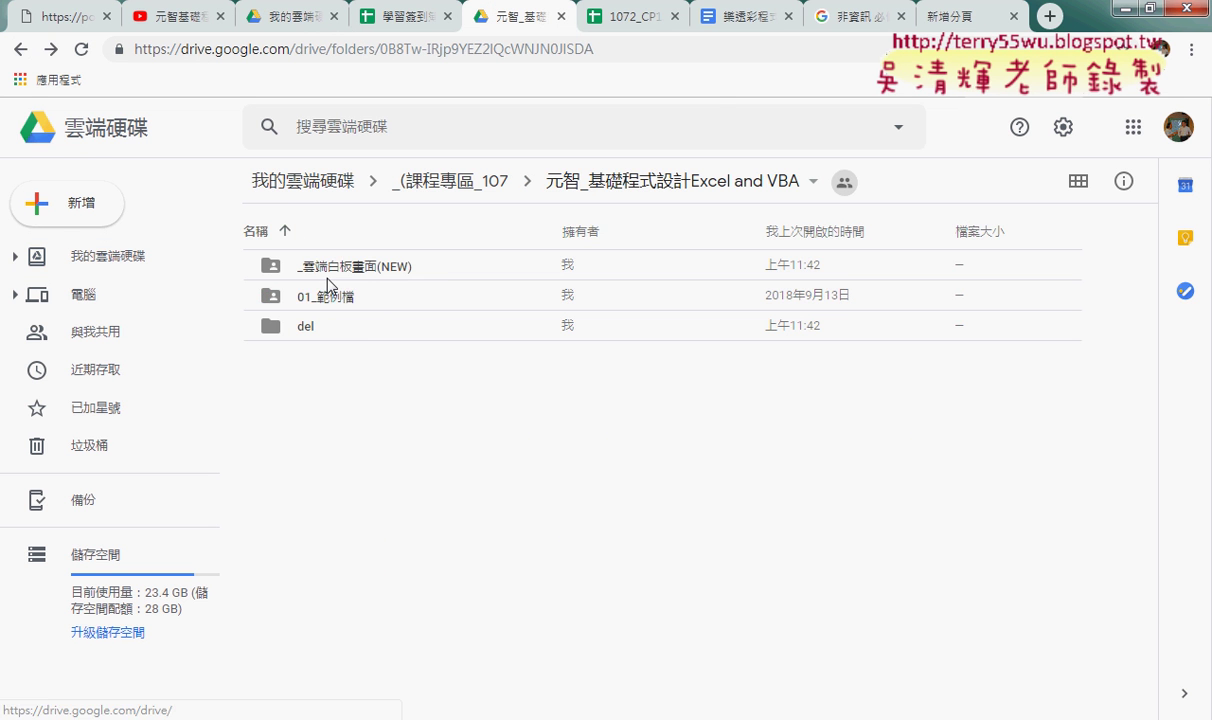
double_click(368, 274)
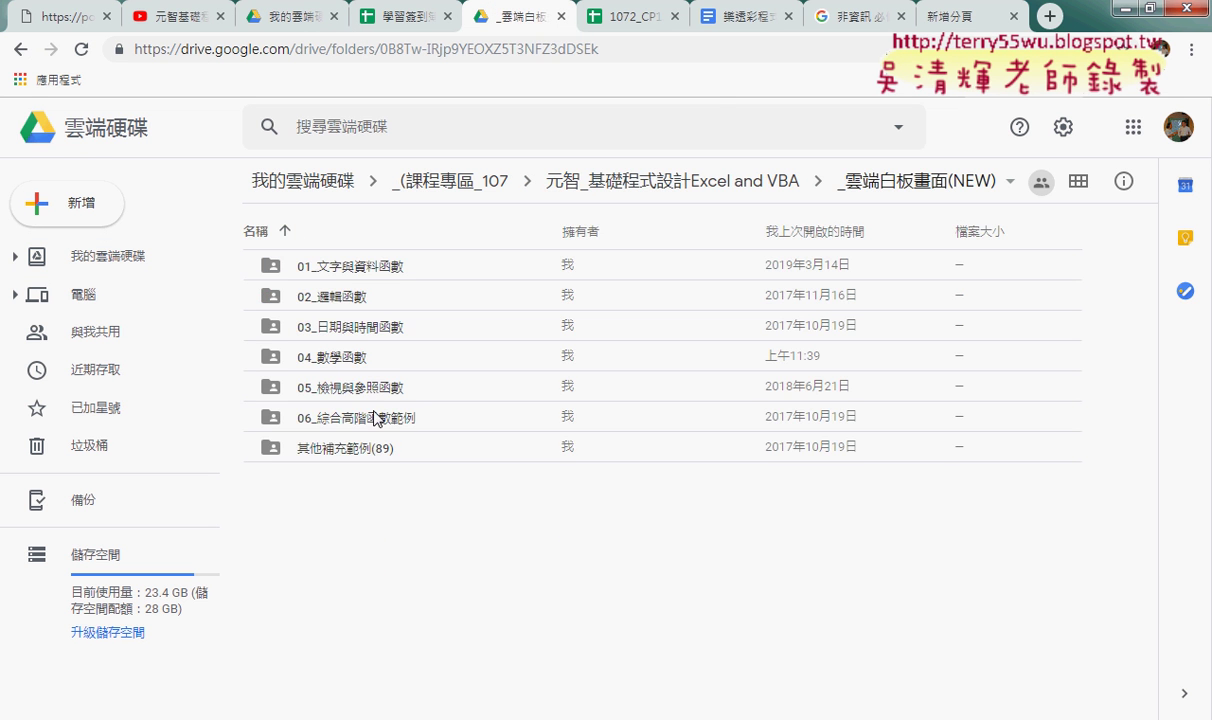
double_click(344, 363)
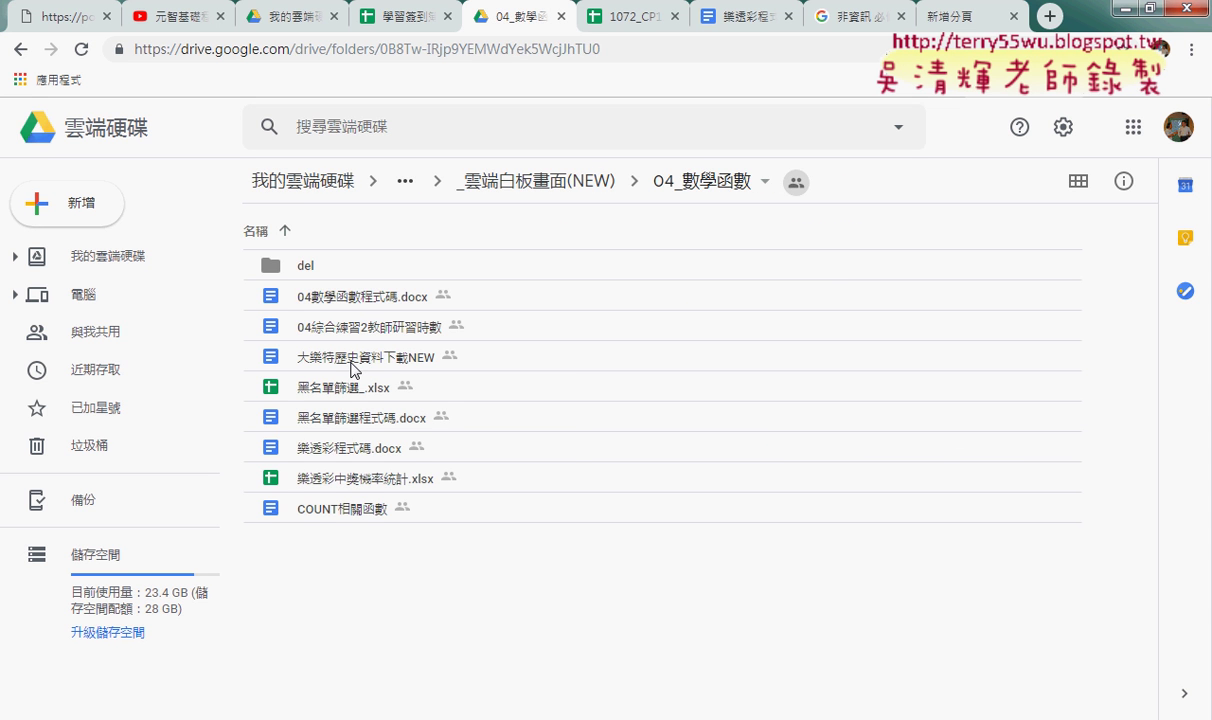
double_click(331, 455)
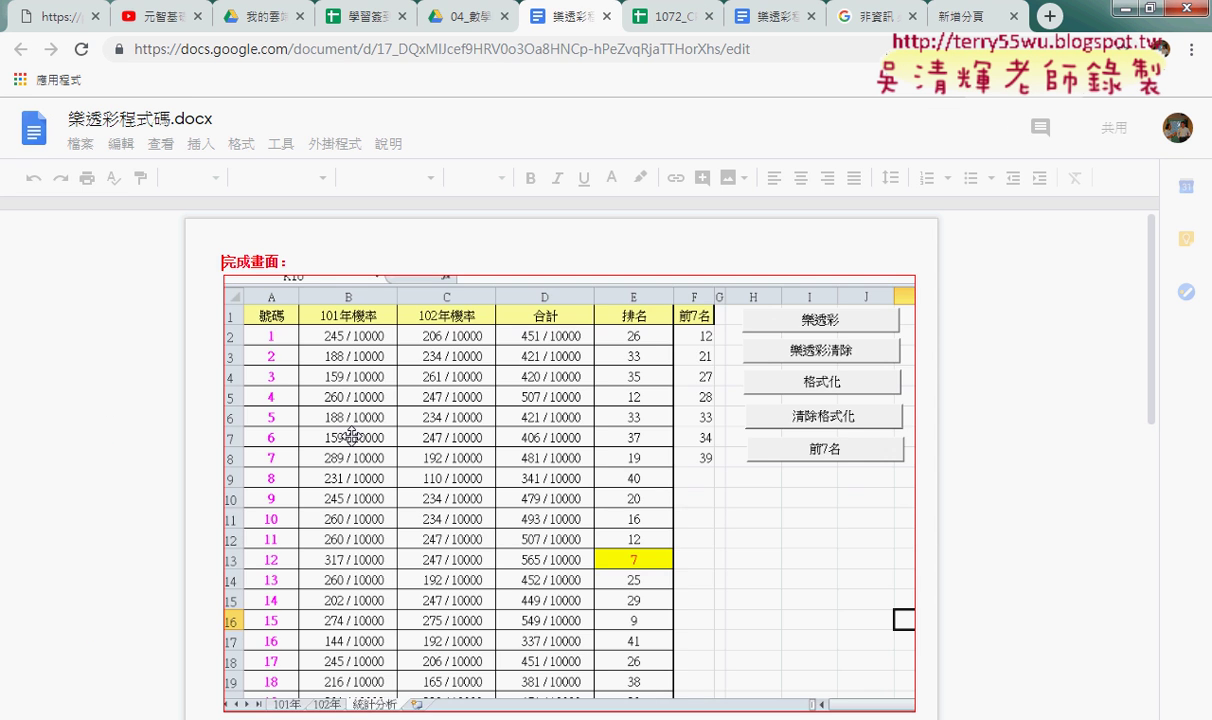
Scroll past the 完成畫面 screenshot to the 格式化 and 格式化清除 VBA code.
scroll(337, 440, "down", 6)
scroll(350, 433, "down", 3)
scroll(352, 432, "down", 5)
scroll(352, 432, "down", 5)
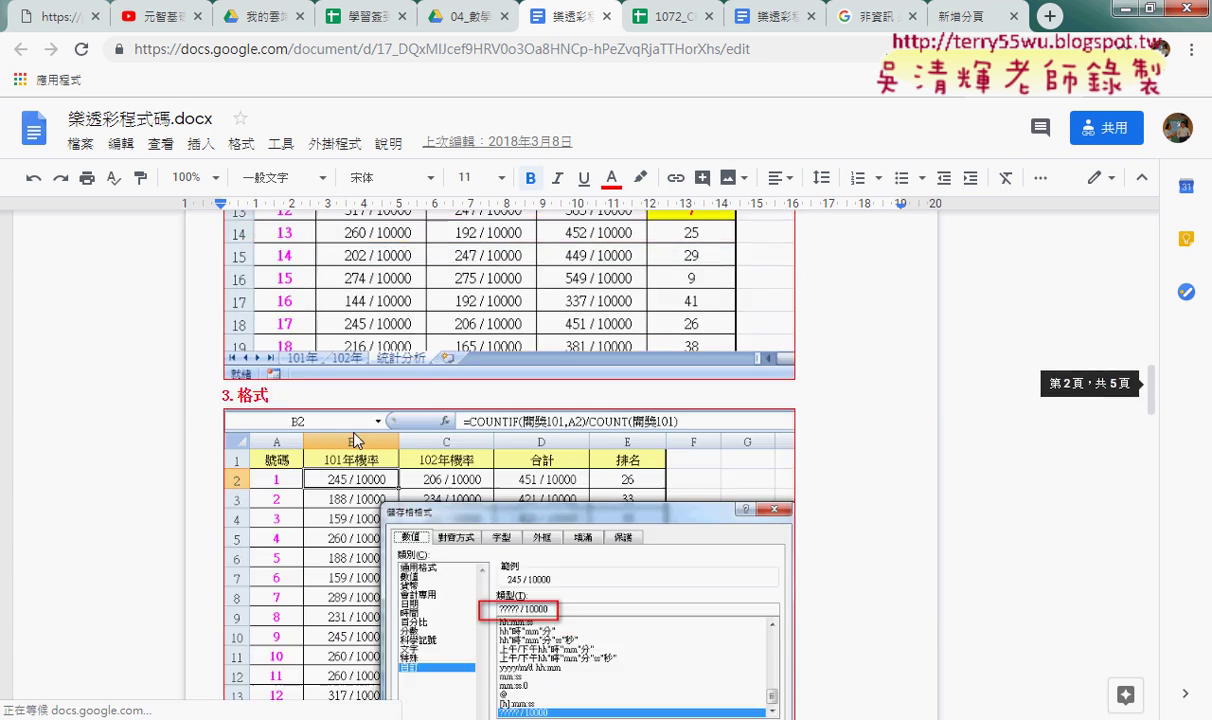
scroll(354, 431, "down", 5)
scroll(356, 430, "down", 5)
scroll(357, 430, "down", 5)
scroll(357, 430, "down", 4)
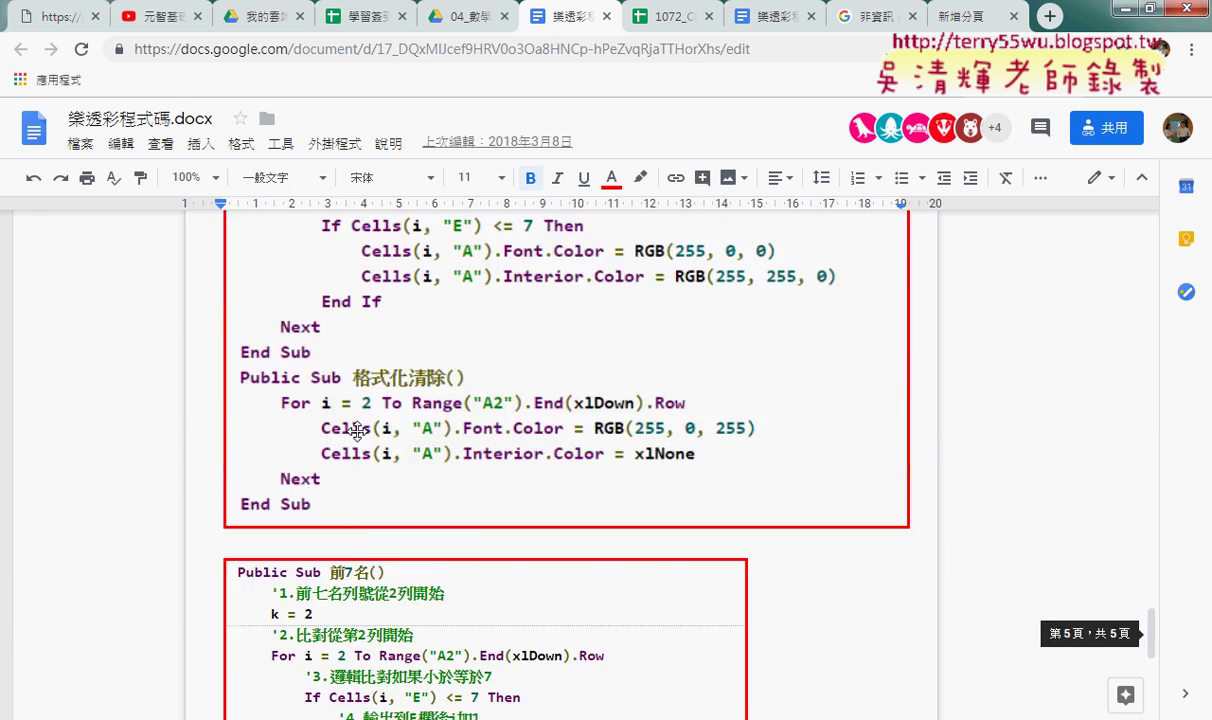
scroll(358, 430, "up", 3)
scroll(358, 430, "down", 3)
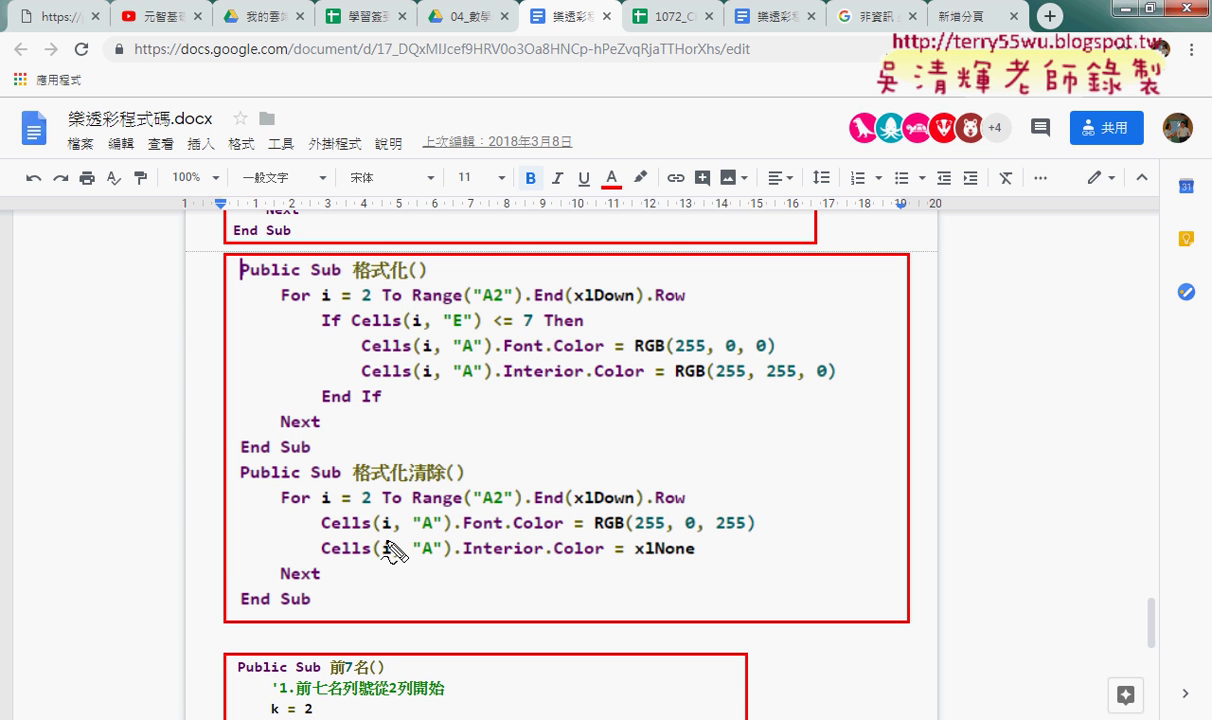
Mark the Font.Color lines in 格式化 and 格式化清除, clear the marks, and switch to Excel.
left_click_drag(364, 351, 766, 350)
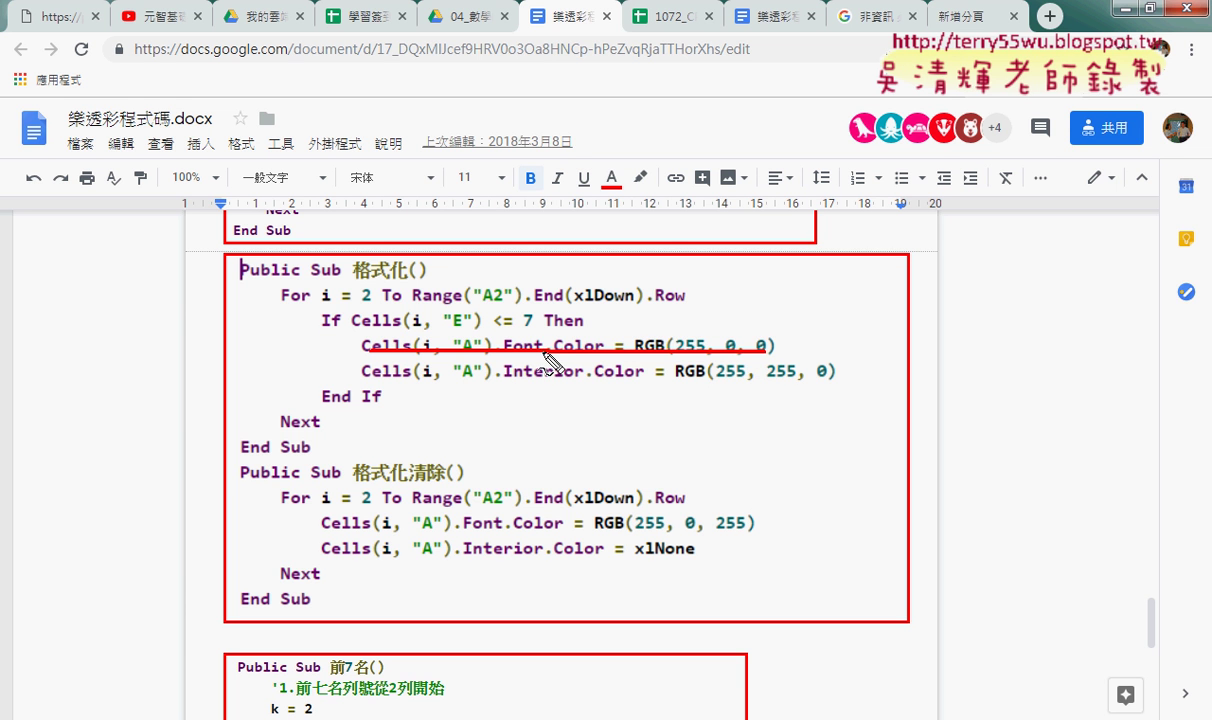
left_click_drag(320, 521, 758, 520)
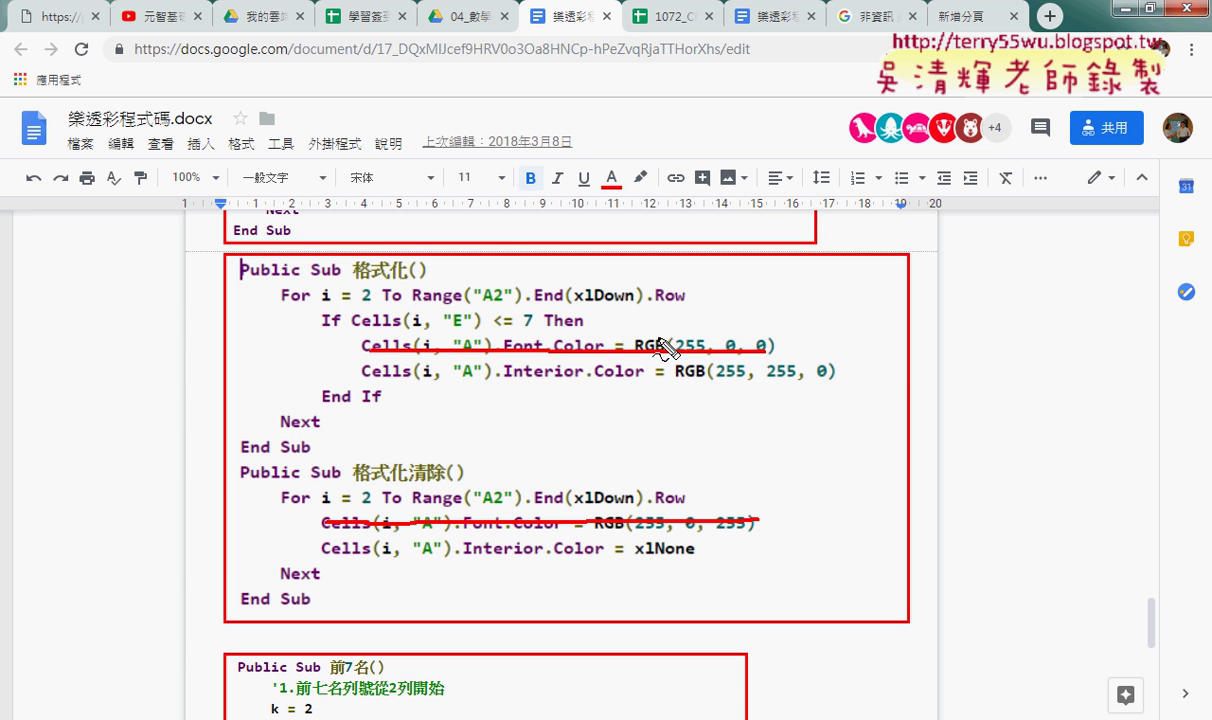
key("Escape")
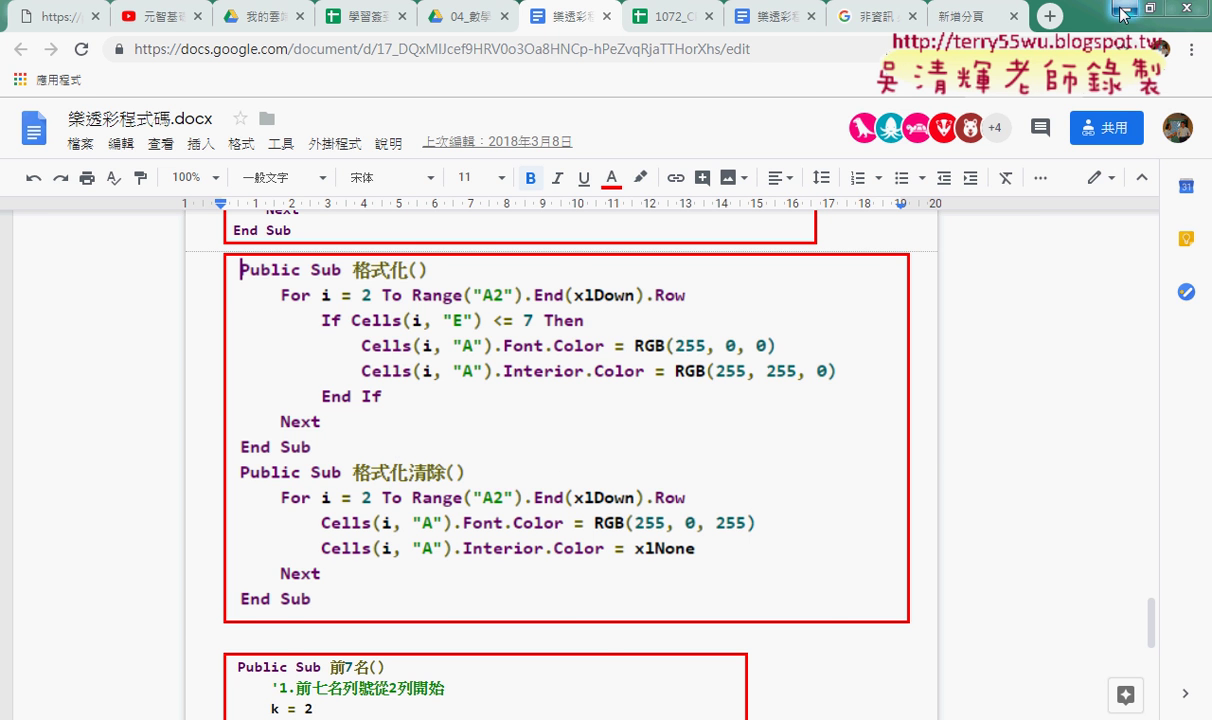
key("alt+Tab")
Run the 格式化 macro and review the yellow top-7 numbers such as 12, 21 and 27.
left_click(644, 227)
left_click(641, 192)
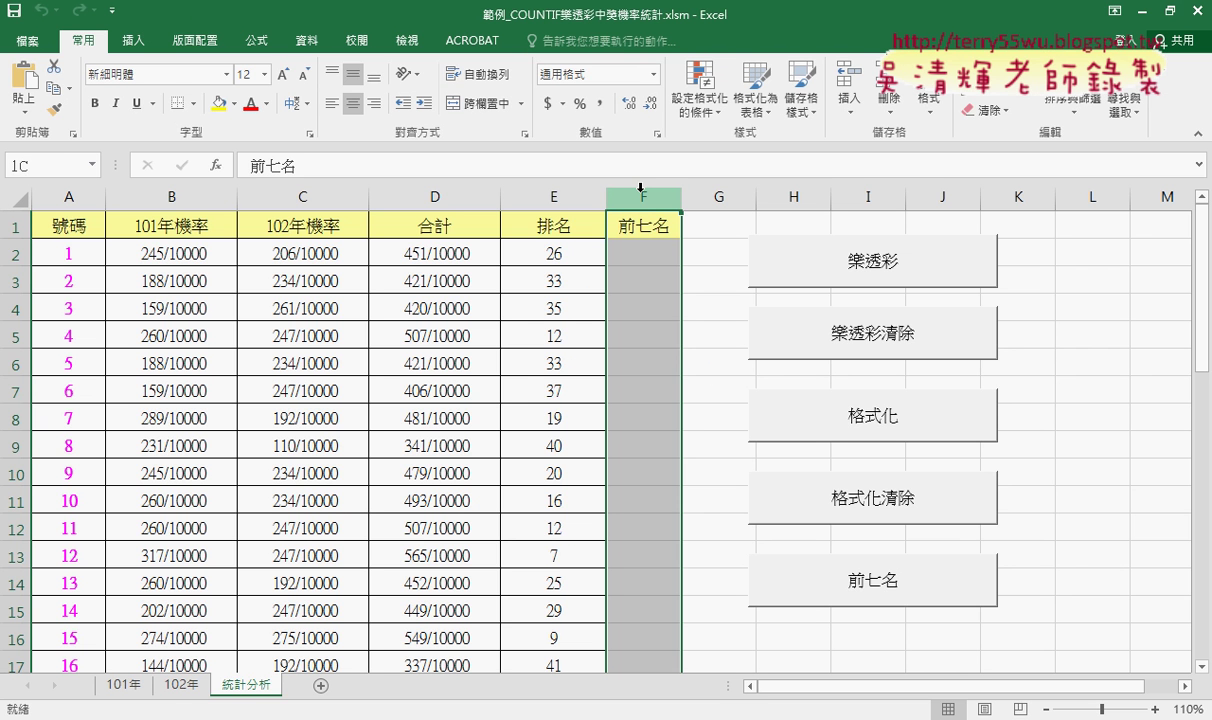
left_click(802, 403)
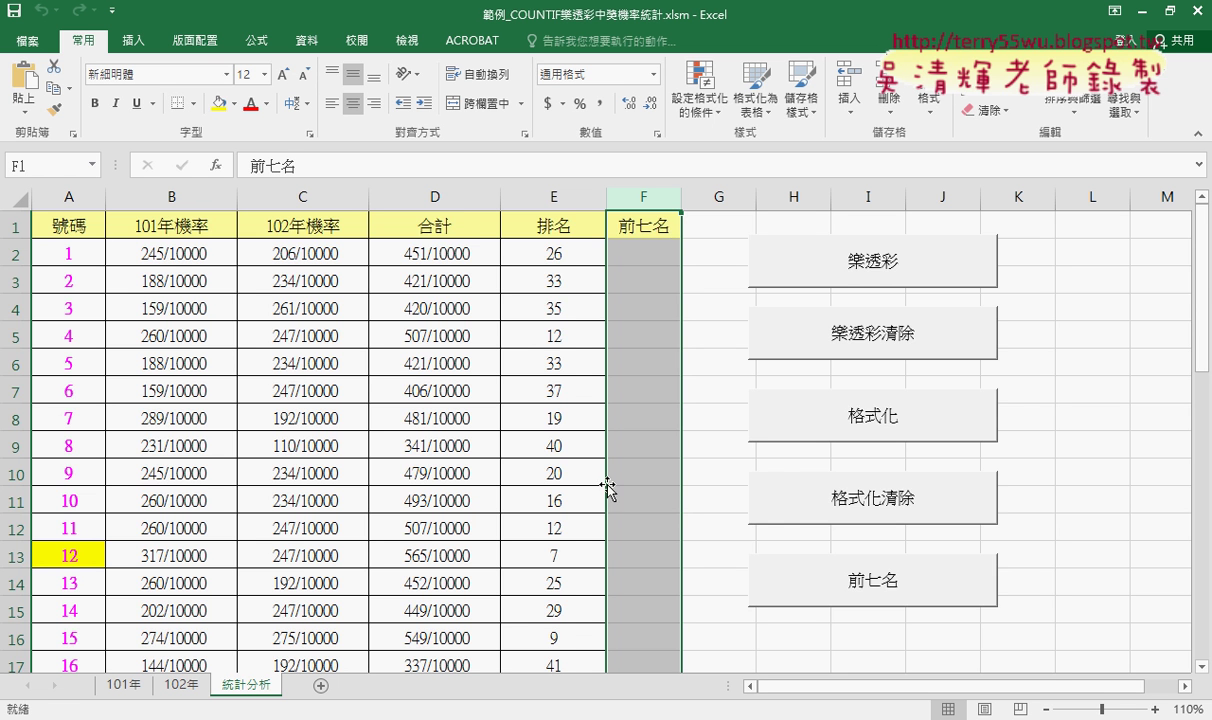
scroll(580, 463, "down", 3)
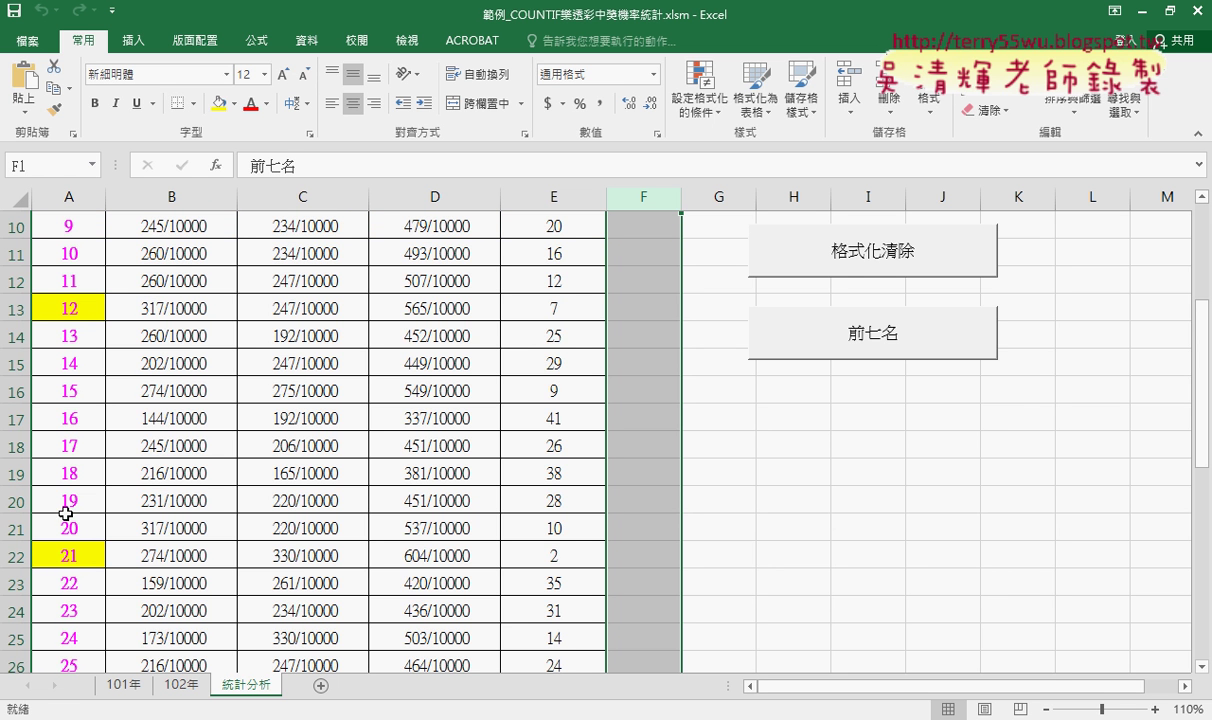
scroll(63, 495, "down", 2)
scroll(81, 582, "down", 2)
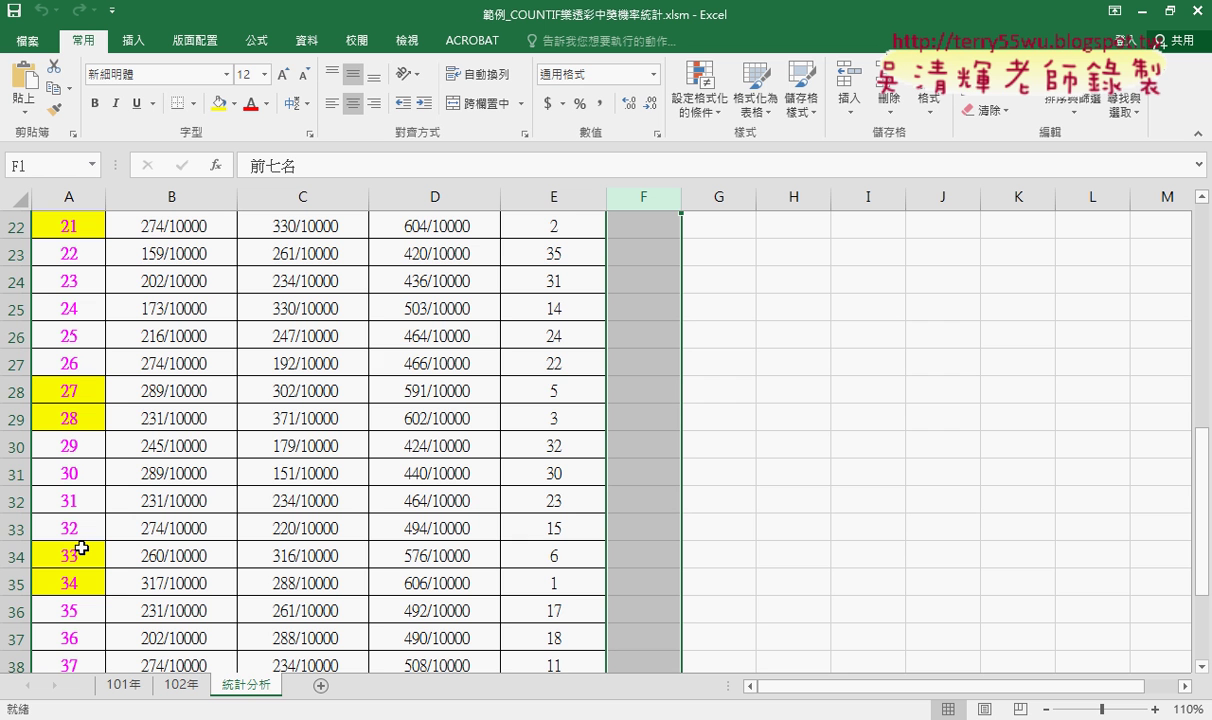
scroll(82, 548, "up", 7)
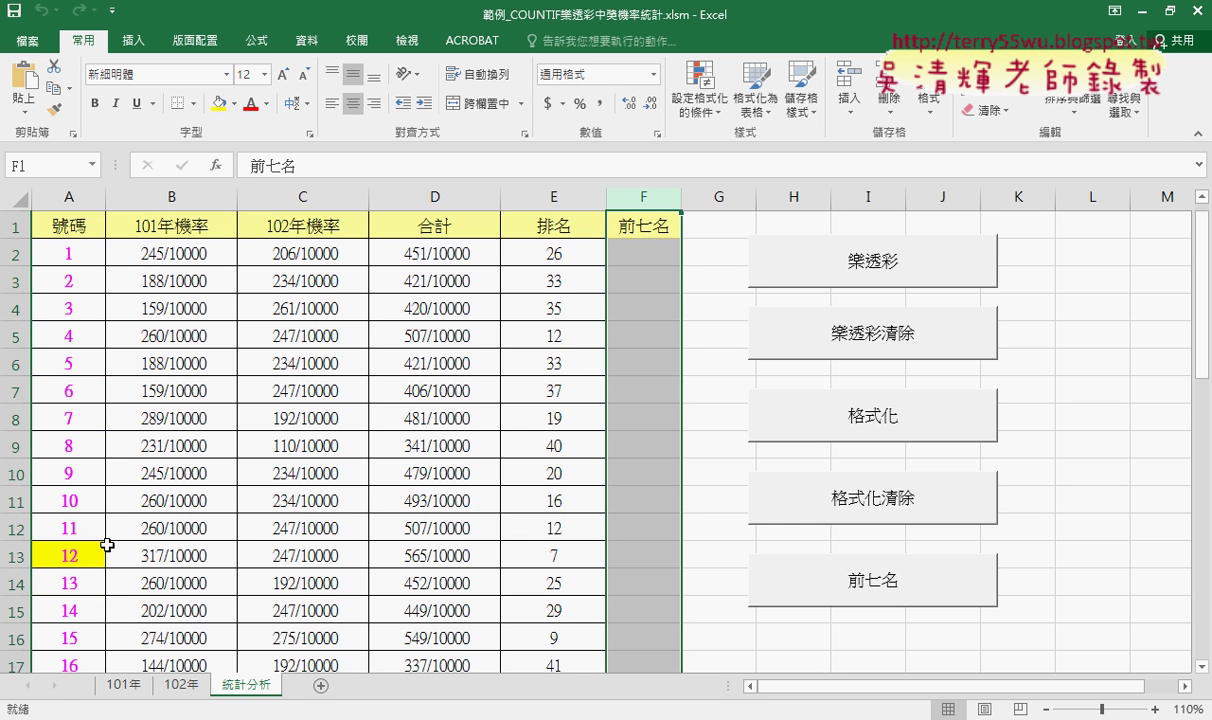
left_click(89, 557)
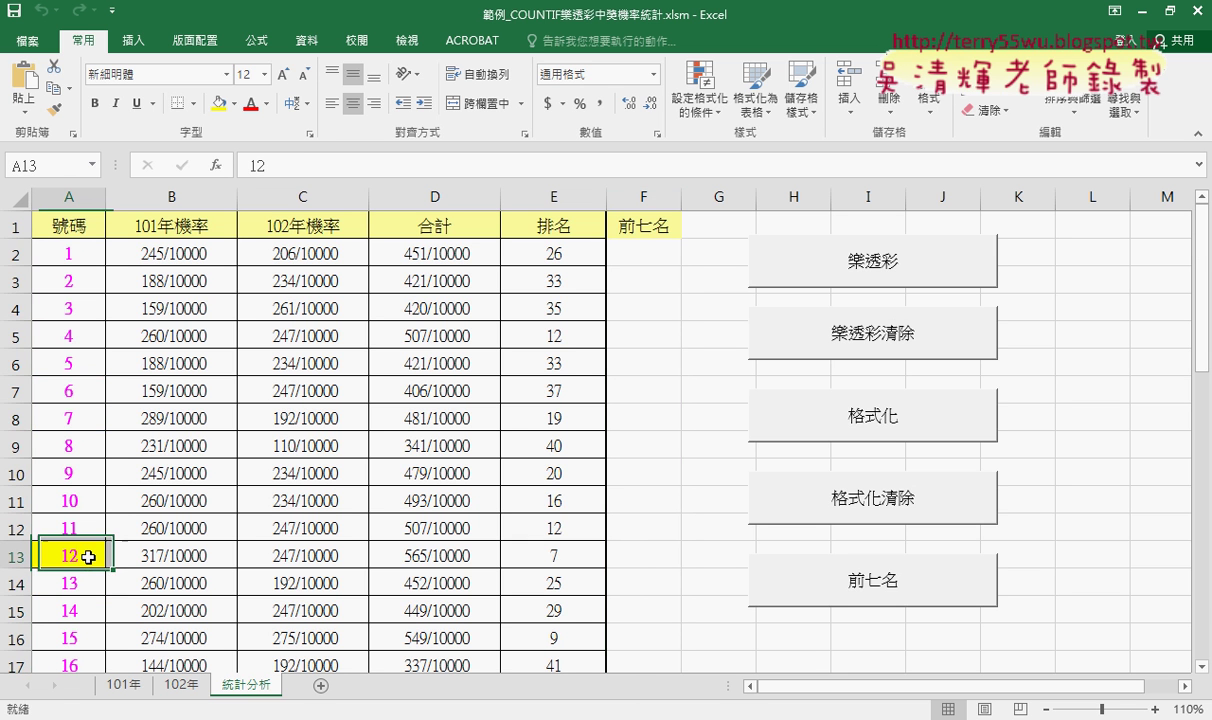
left_click(648, 255)
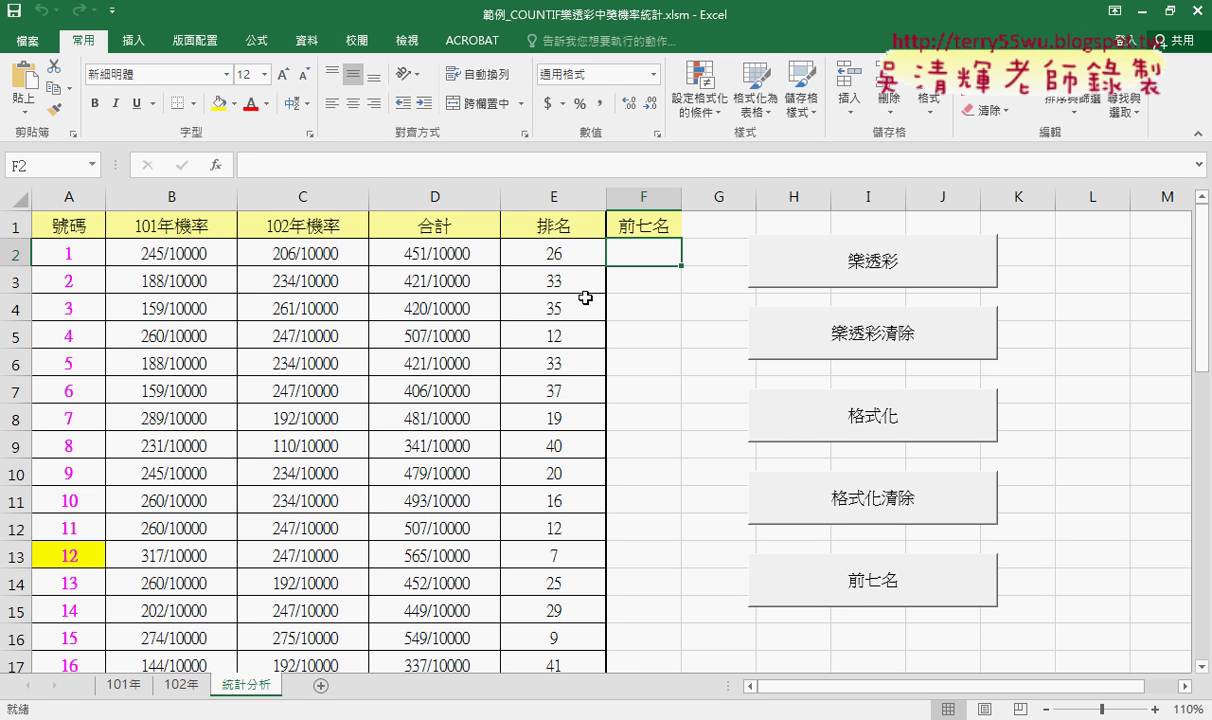
Open the 前七名 macro's code and replace its body with the 格式化 For…Next loop.
right_click(808, 568)
left_click(887, 533)
left_click(1040, 386)
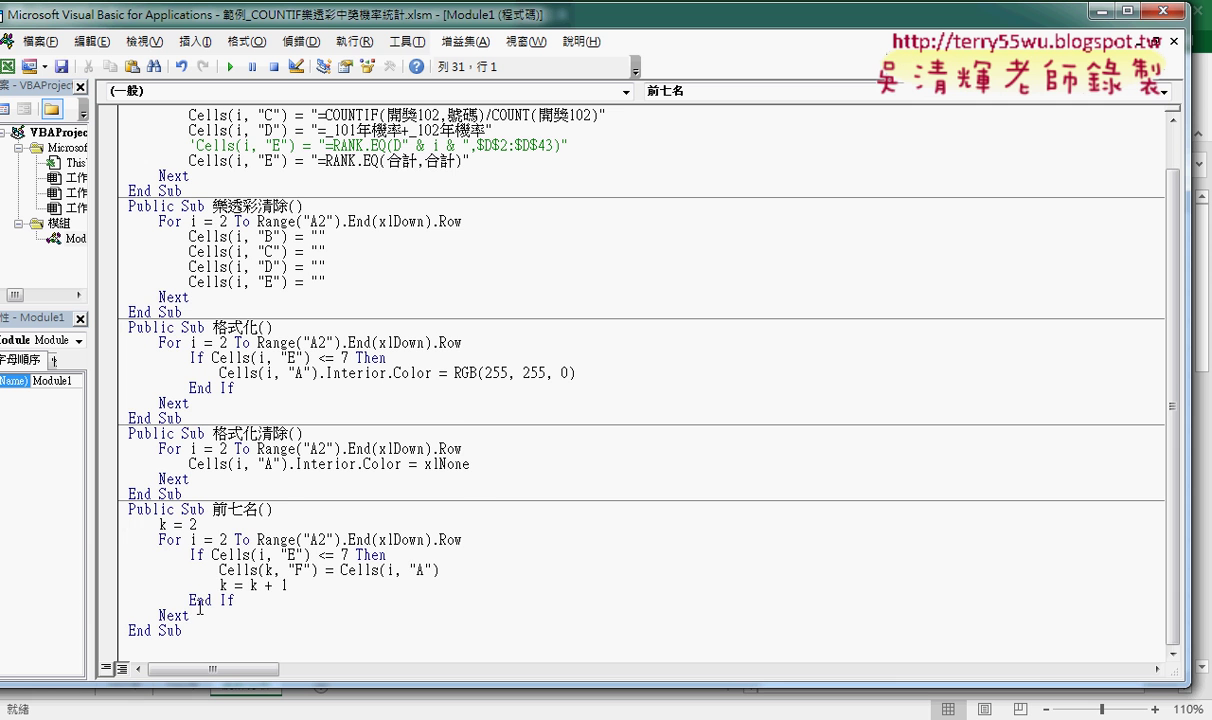
left_click_drag(190, 615, 118, 535)
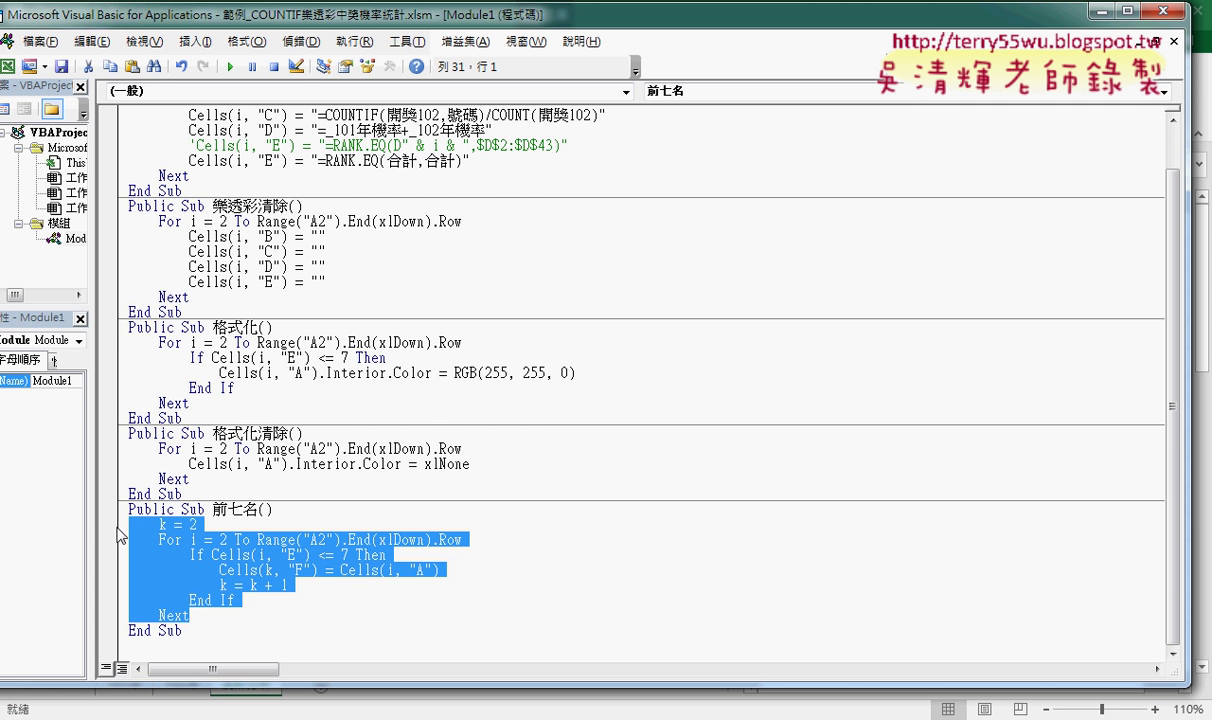
key("Delete")
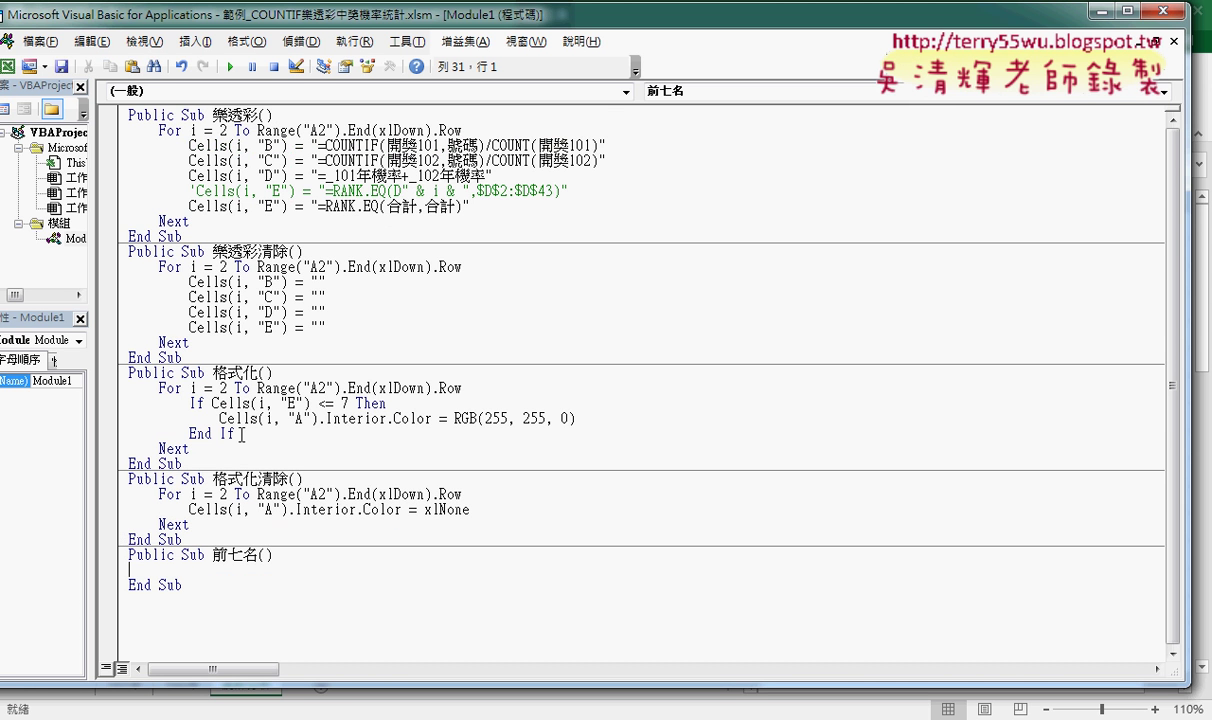
left_click_drag(190, 449, 110, 388)
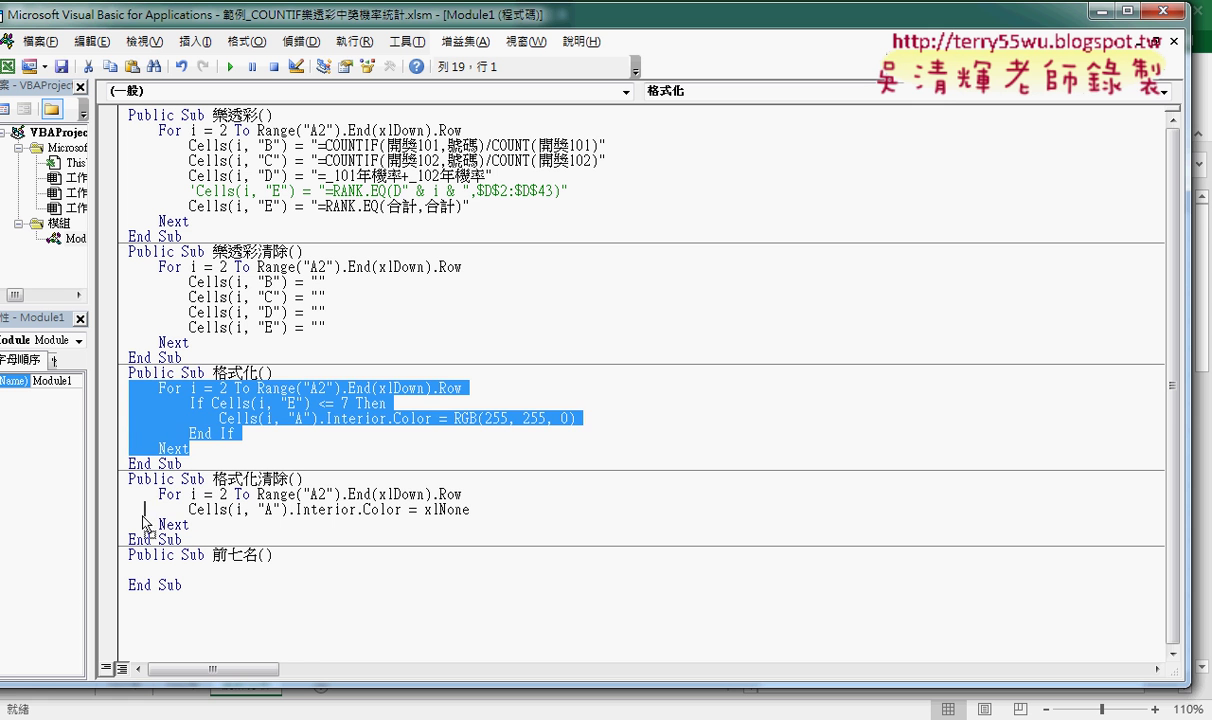
key("ctrl+c")
left_click(130, 569)
key("ctrl+v")
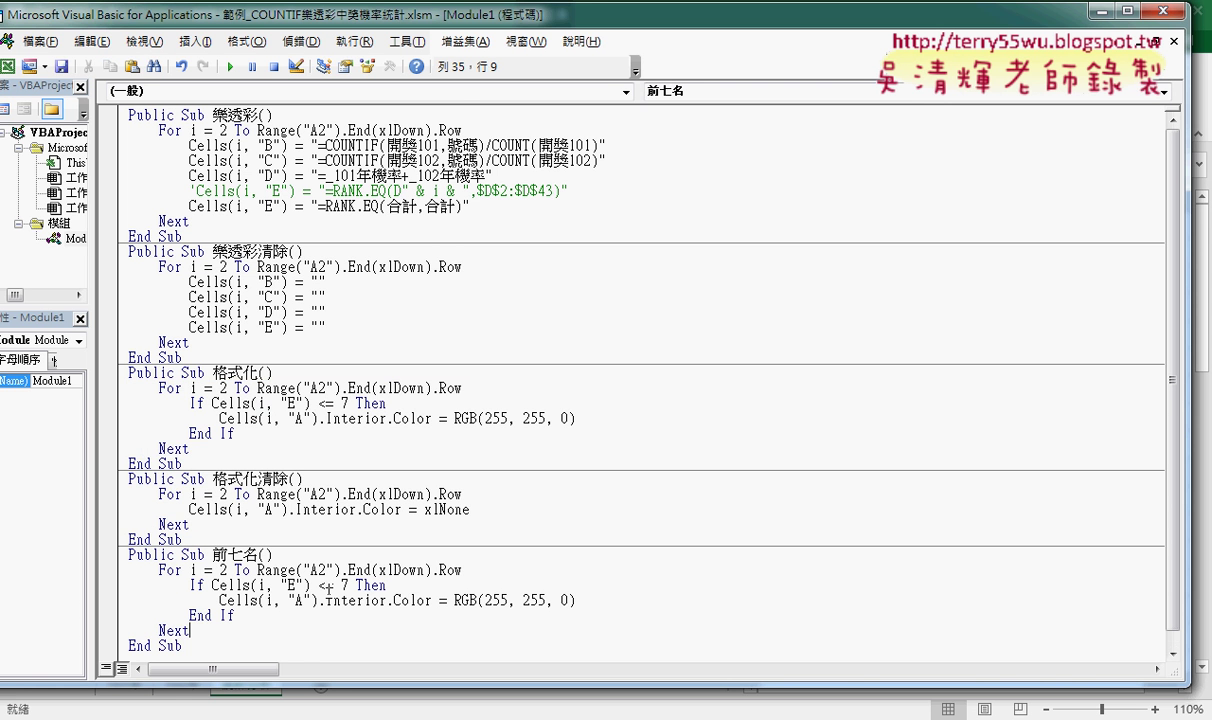
Delete .Interior.Color = RGB(255, 255, 0) from the loop's colouring line, leaving Cells(i, "A").
left_click_drag(418, 8, 830, 55)
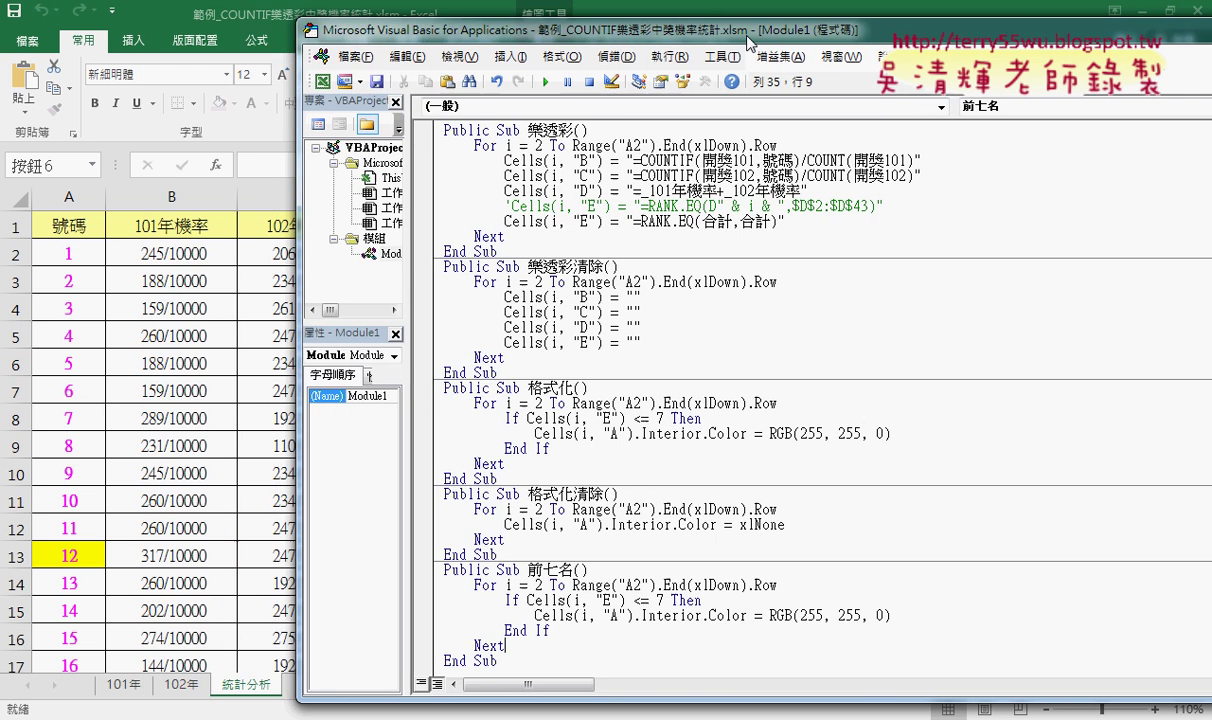
scroll(735, 330, "down", 1)
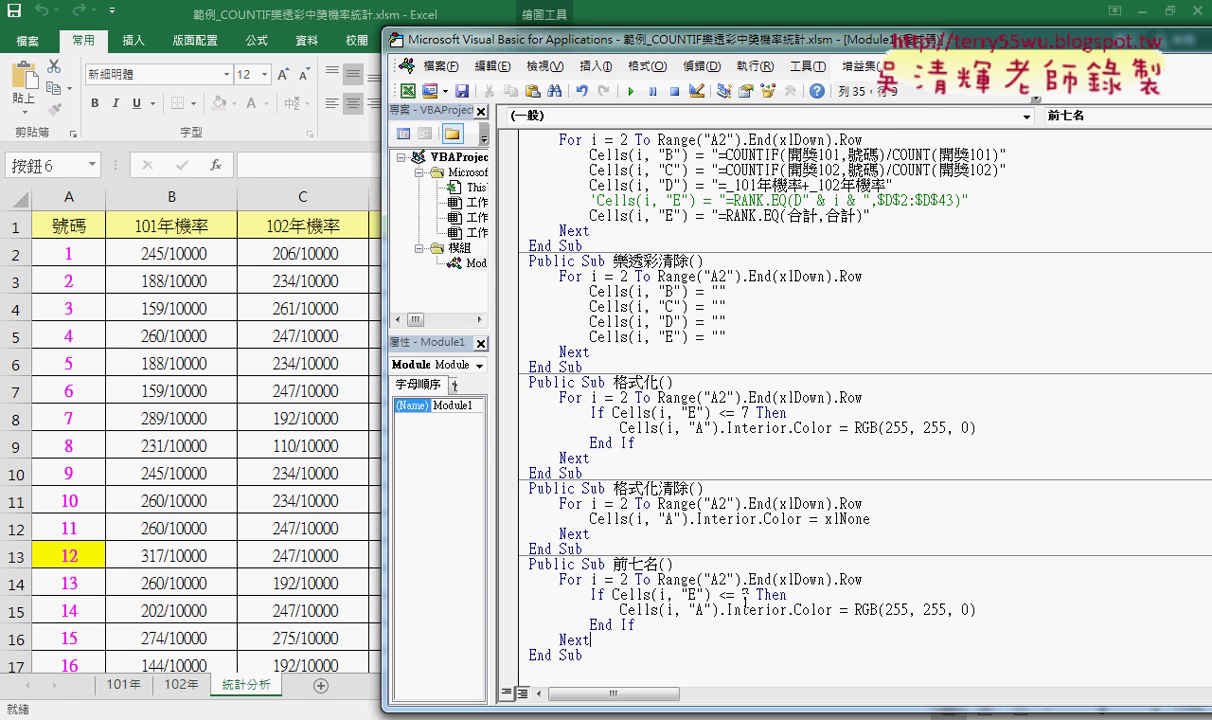
left_click_drag(790, 596, 589, 596)
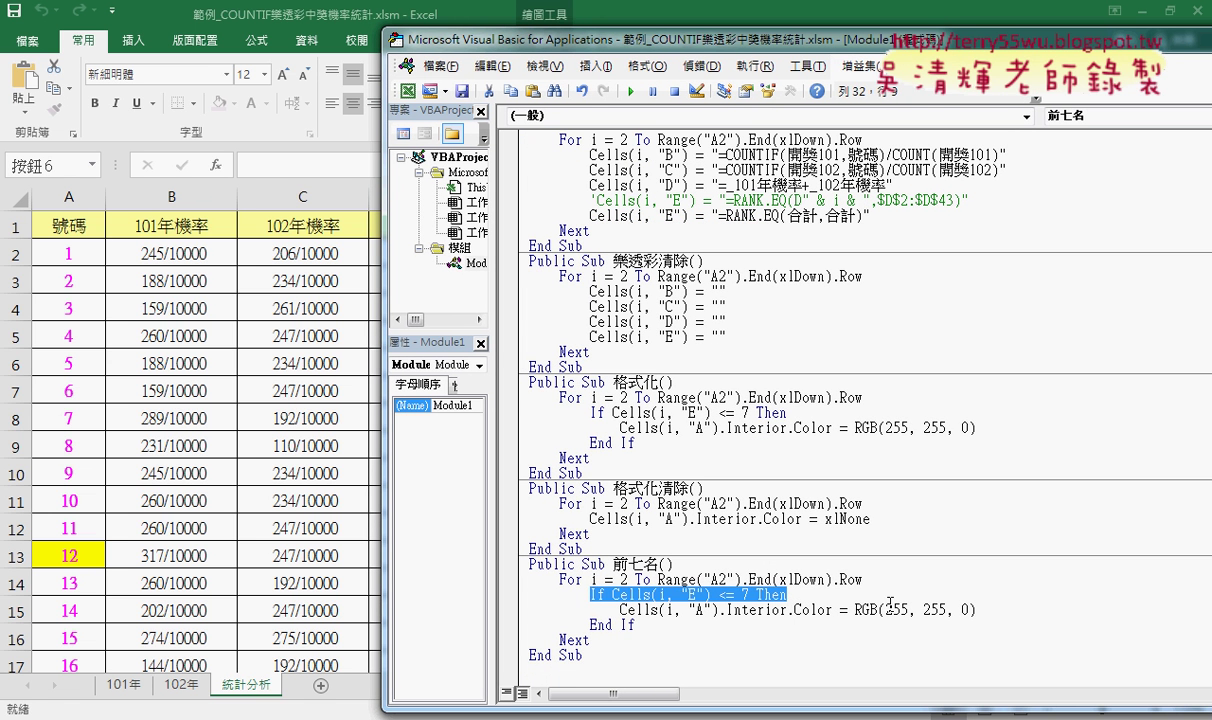
left_click(978, 610)
left_click_drag(980, 610, 719, 610)
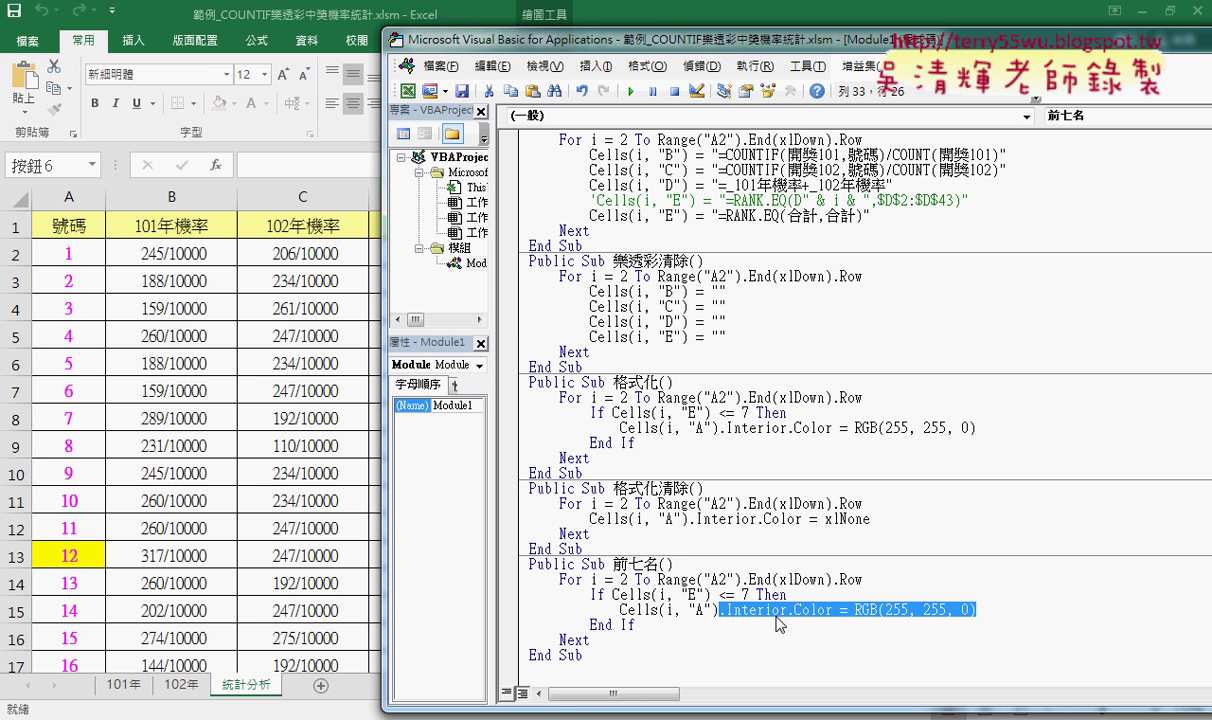
key("Delete")
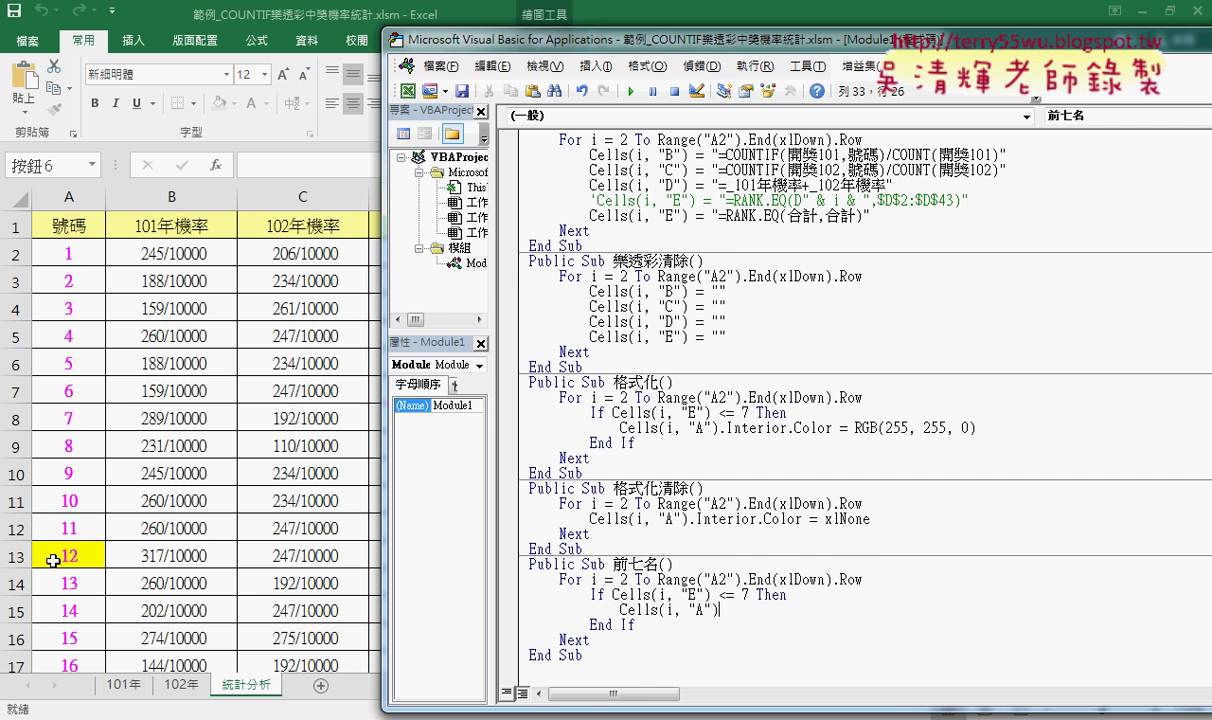
Turn the line into Cells(i, "F") = Cells(i, "A").
left_click_drag(560, 40, 866, 45)
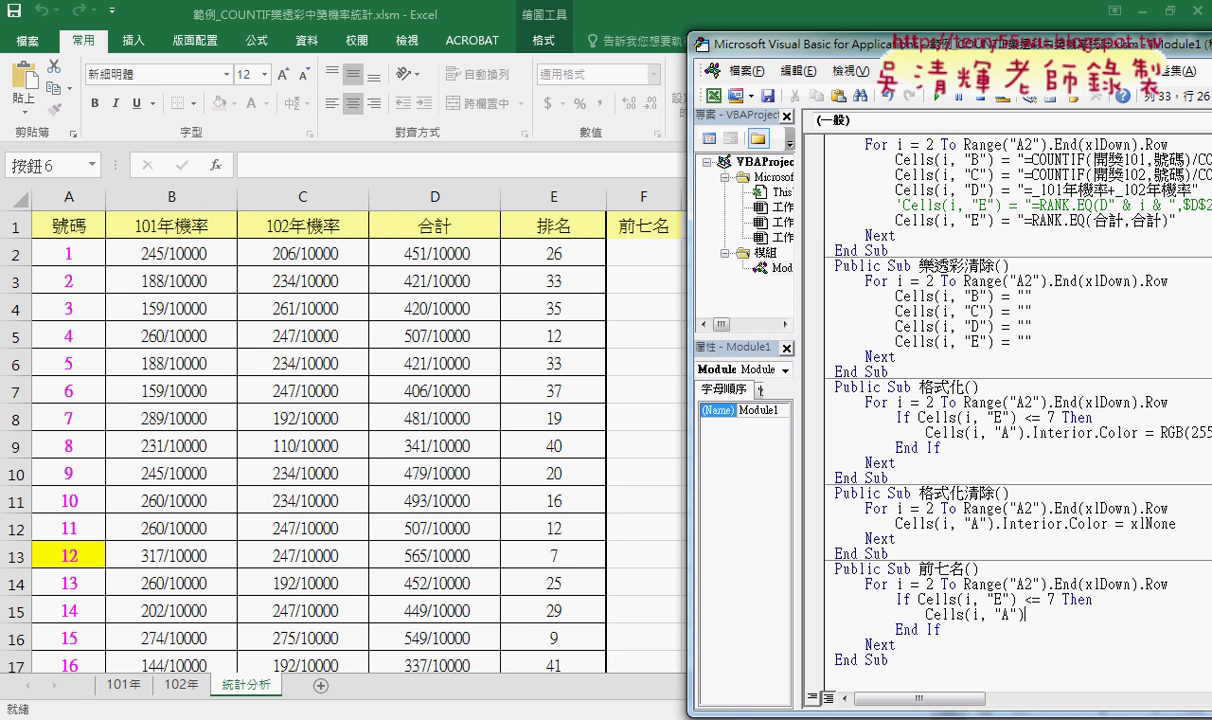
left_click(927, 614)
type("=")
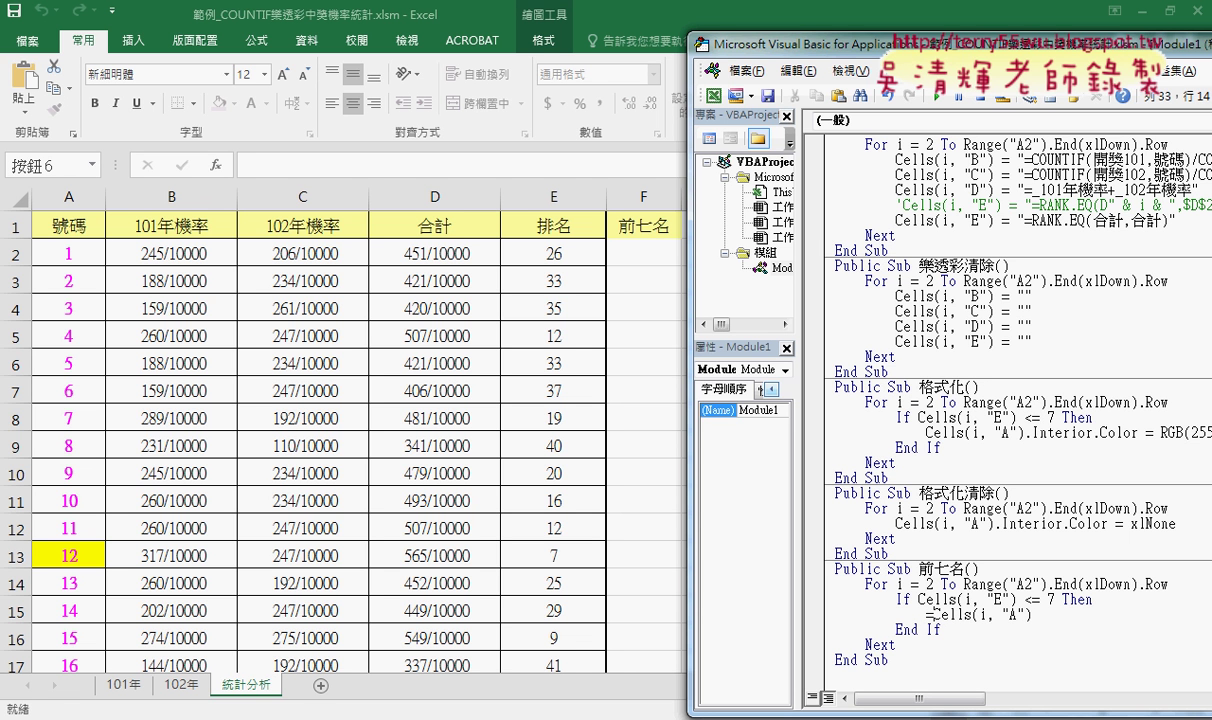
left_click_drag(1032, 614, 930, 616)
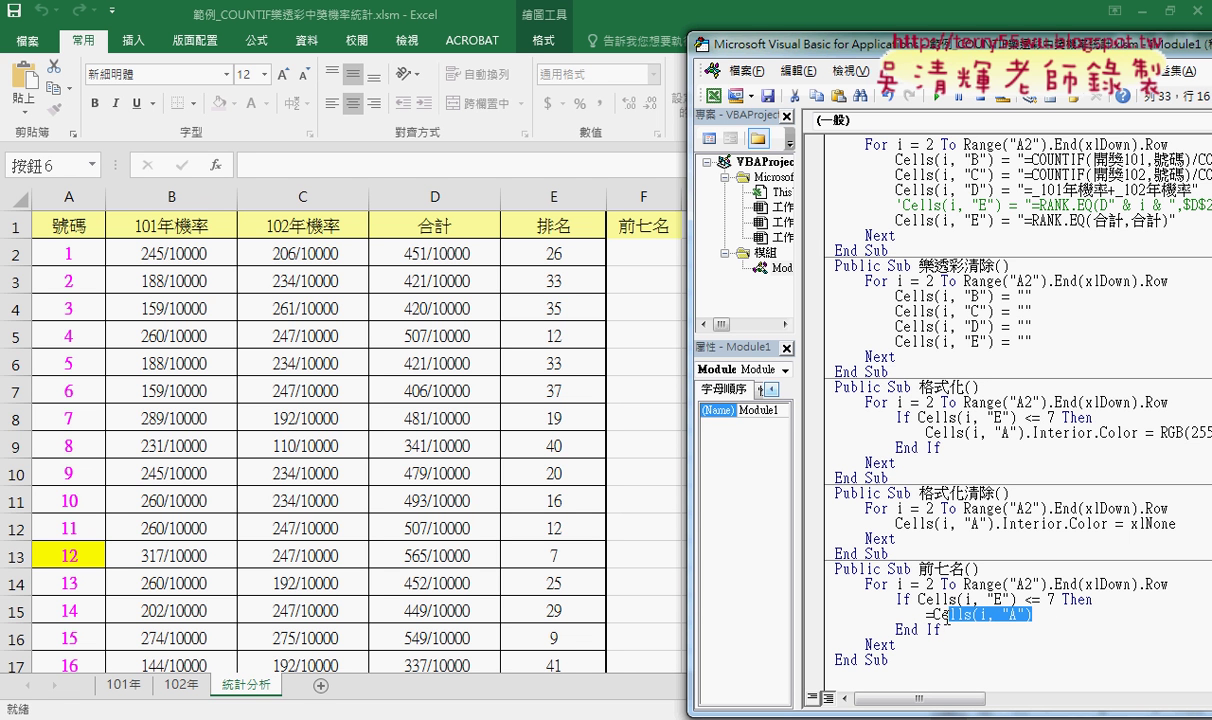
key("ctrl+c")
left_click(926, 614)
key("ctrl+v")
double_click(1008, 614)
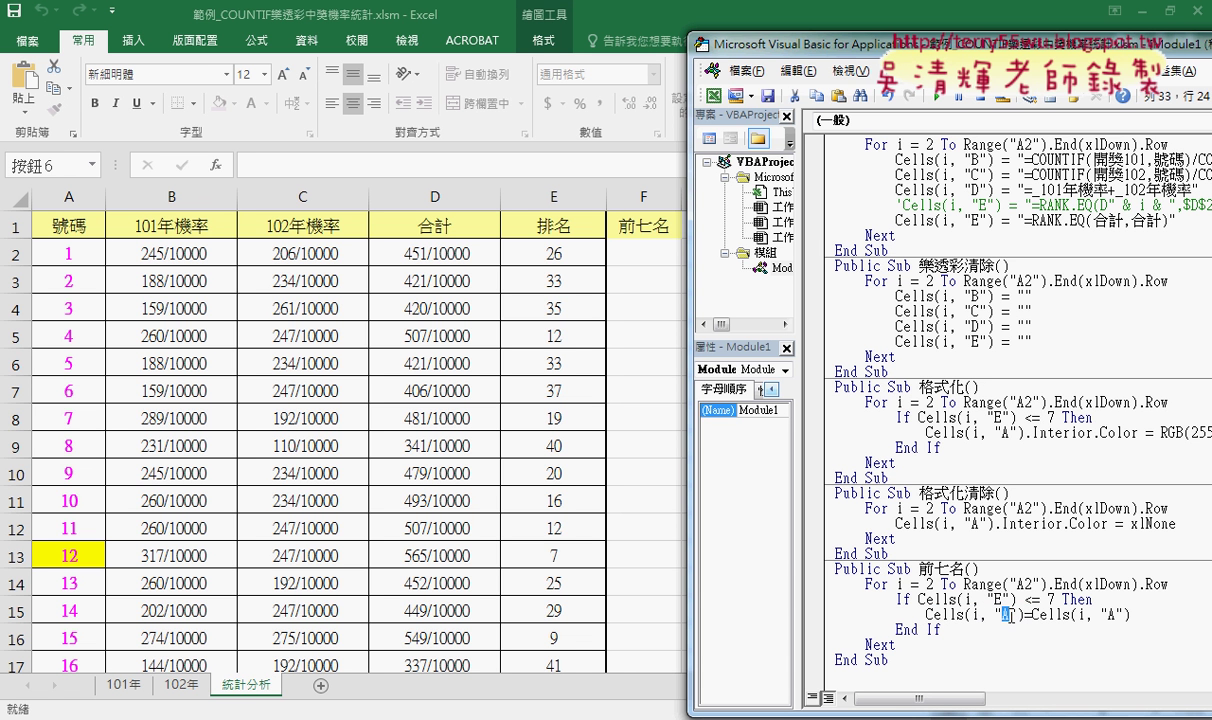
type("F")
Mark the source and destination cells, then change the target to Cells(2, "F").
left_click_drag(1116, 620, 1030, 624)
mouse_move(86, 568)
left_mouse_down()
mouse_move(38, 550)
mouse_move(606, 257)
mouse_move(612, 266)
left_mouse_up()
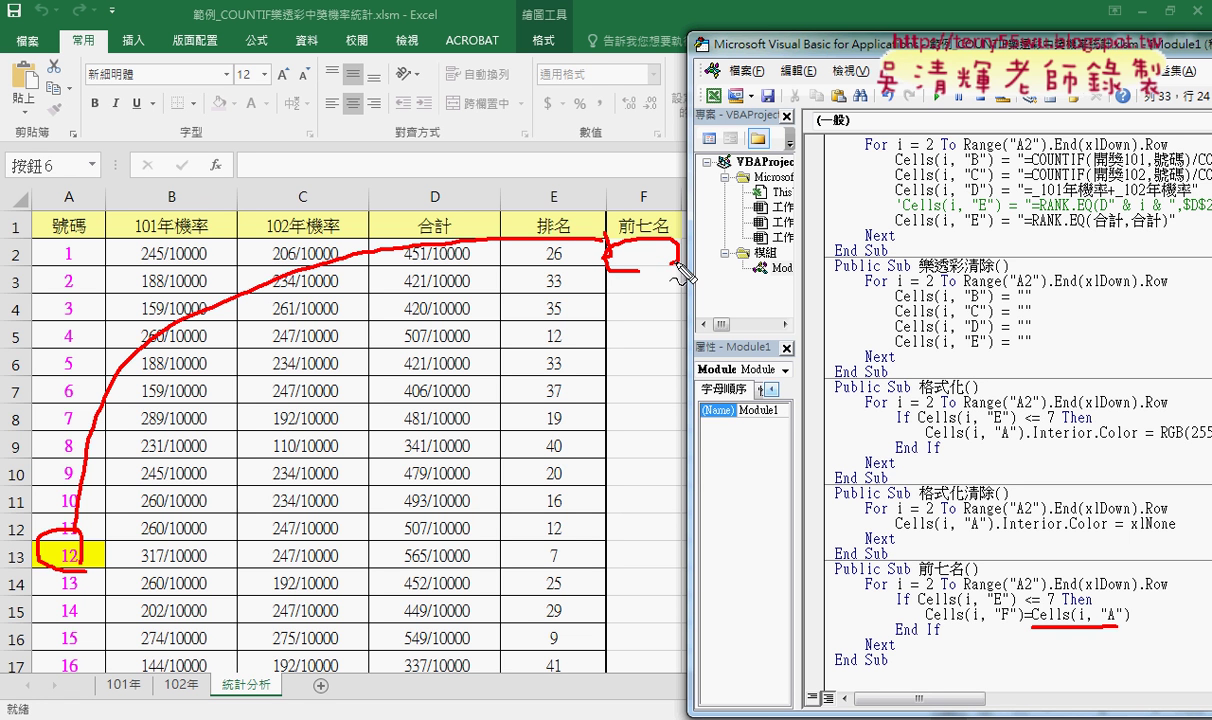
mouse_move(1066, 612)
left_mouse_down()
mouse_move(993, 600)
mouse_move(975, 622)
left_mouse_up()
key("Escape")
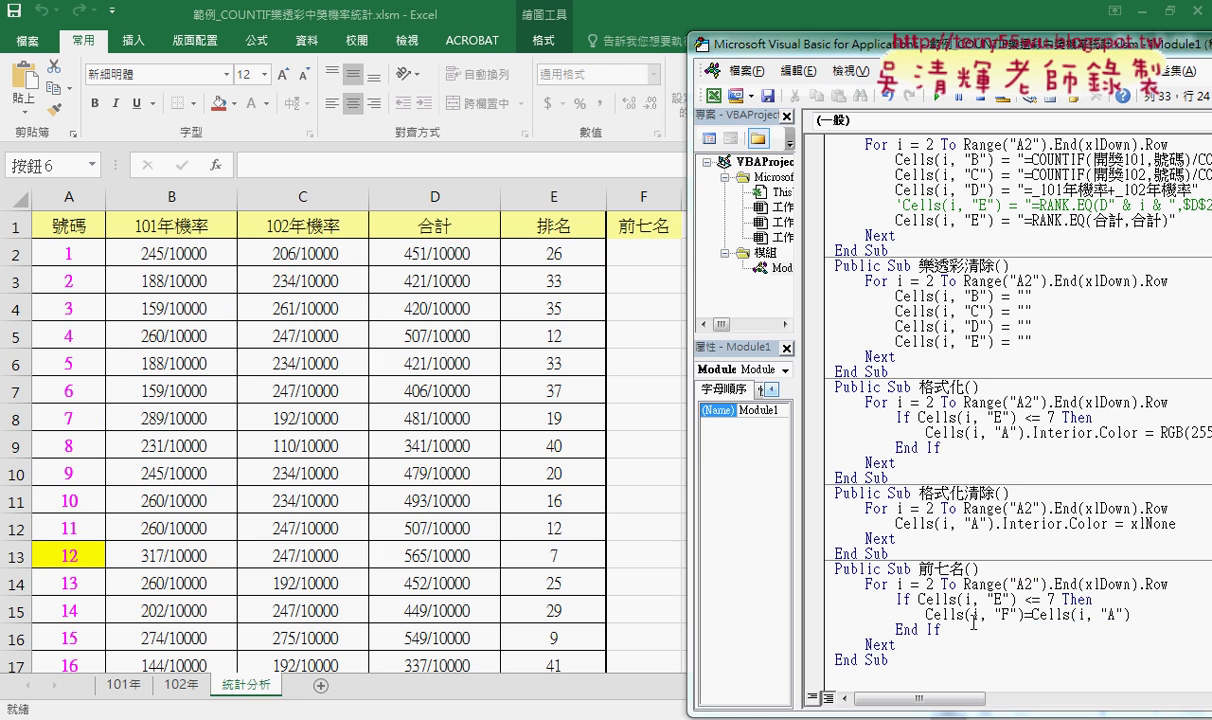
double_click(973, 614)
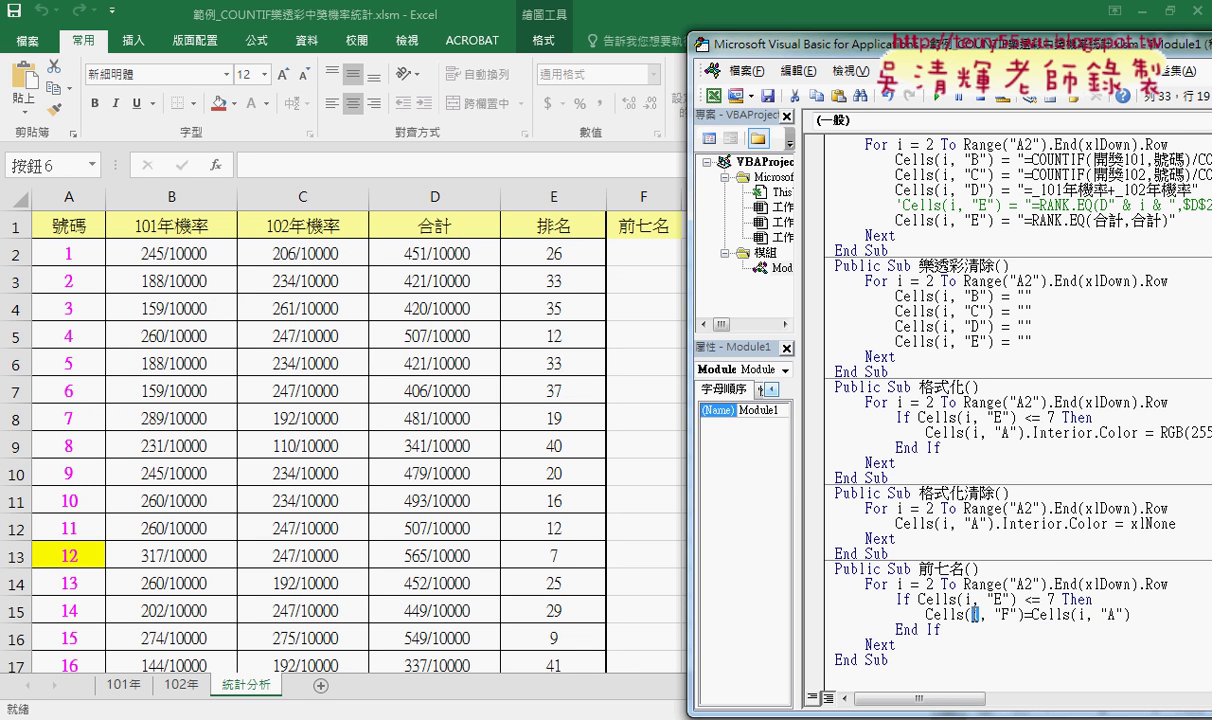
type("2")
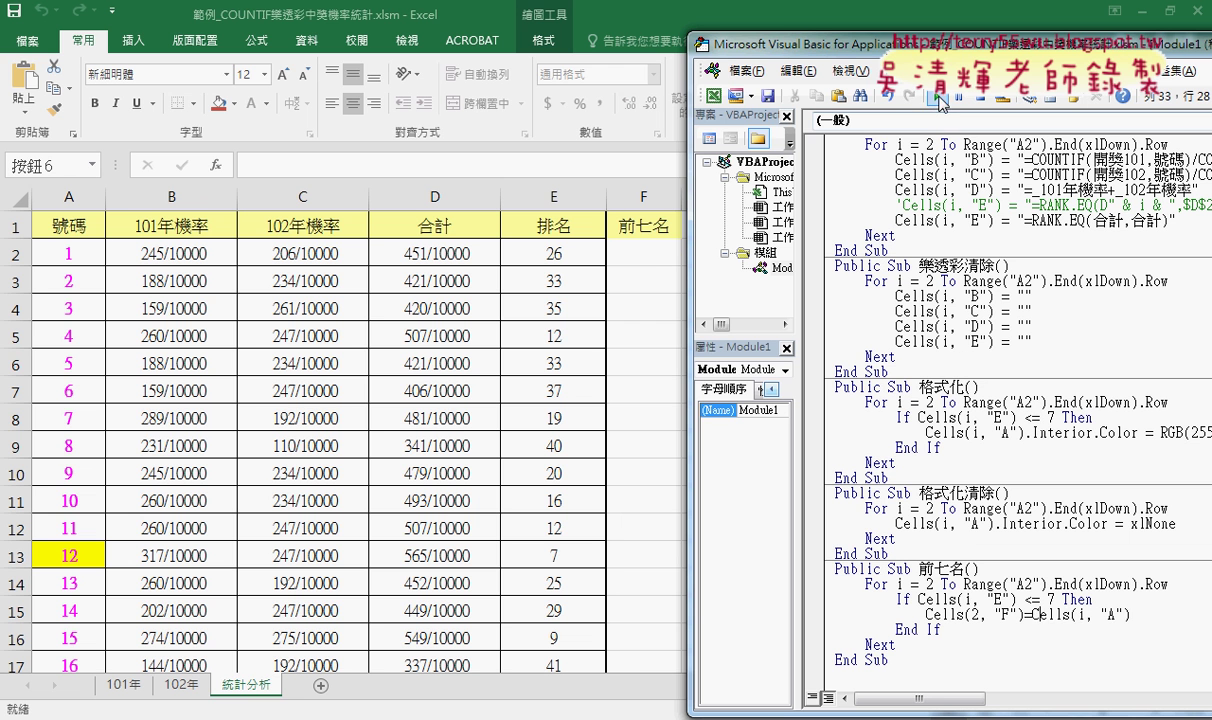
Run 前七名 so 39 appears in F2, then select the row number 2.
left_click(937, 96)
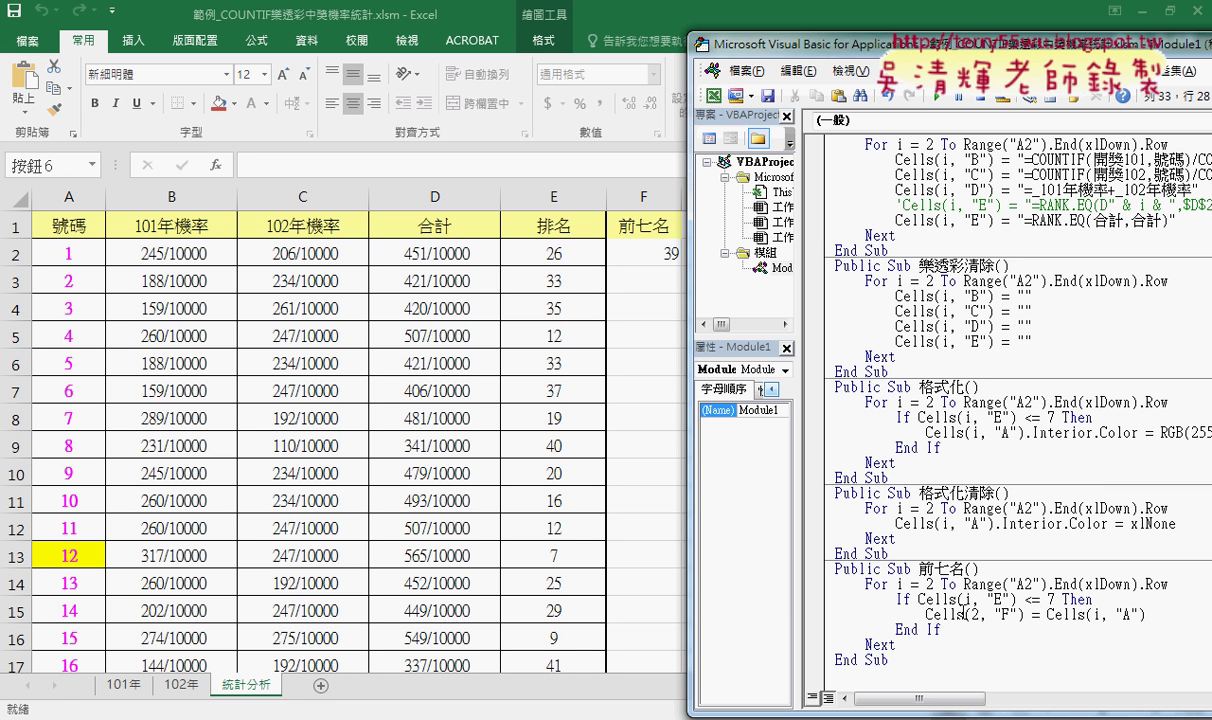
double_click(975, 614)
Add counter k = 2 after the Sub line, write to Cells(k, "F"), and add k = k + 1.
left_click(988, 571)
key("Return")
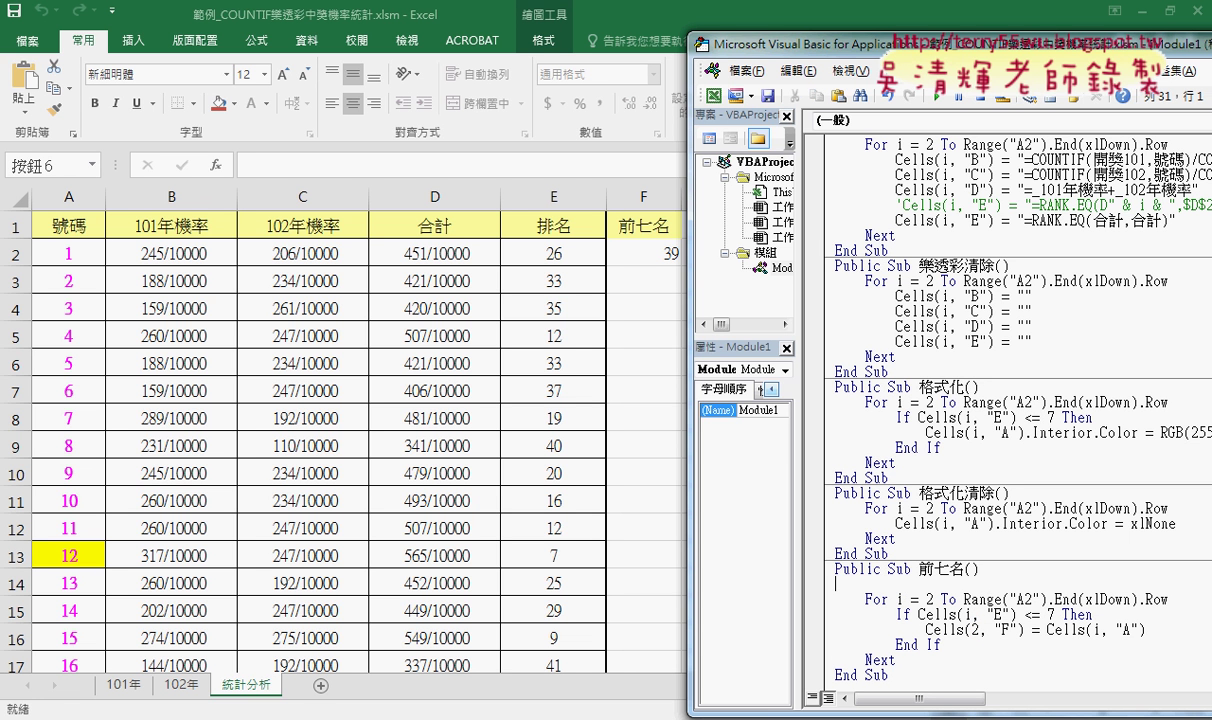
key("Tab")
type("k")
type("=")
type("2")
double_click(970, 630)
type("k")
key("End")
key("Return")
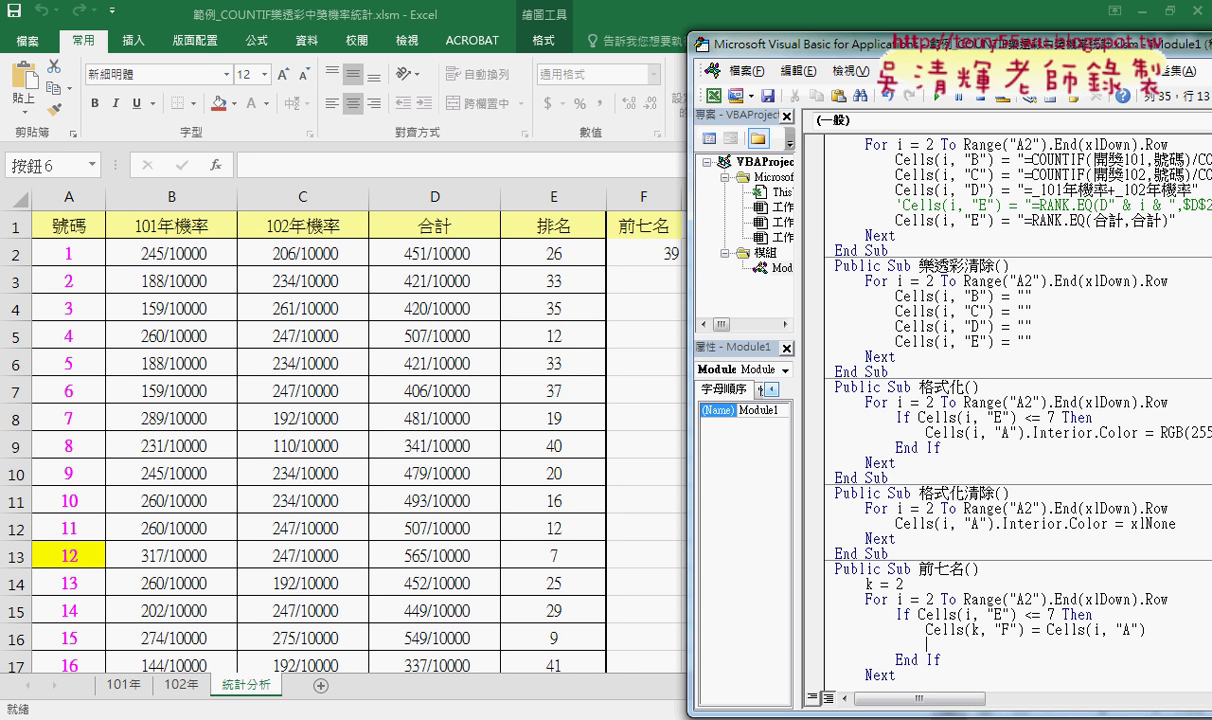
type("k ")
type("= k ")
type("+ 1")
left_click(1043, 614)
Run the revised 前七名 macro, listing 12, 21, 27, 28, 33, 34, 39 in F2:F8.
double_click(973, 630)
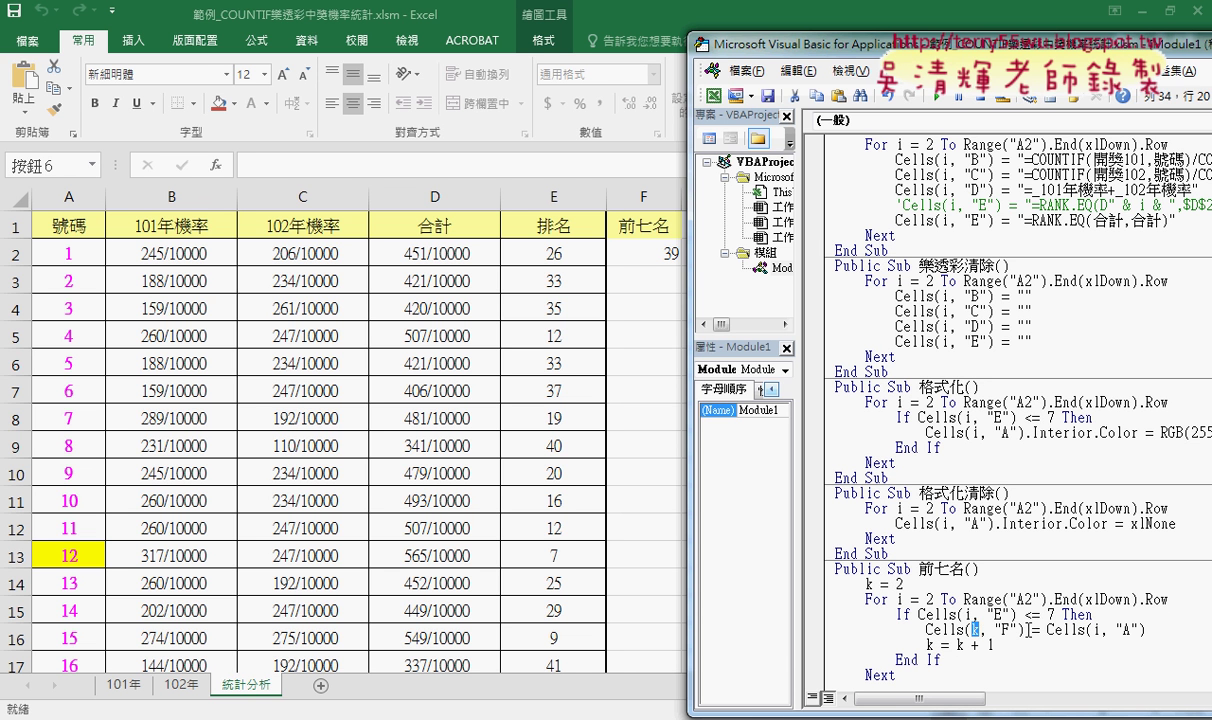
left_click_drag(994, 645, 957, 645)
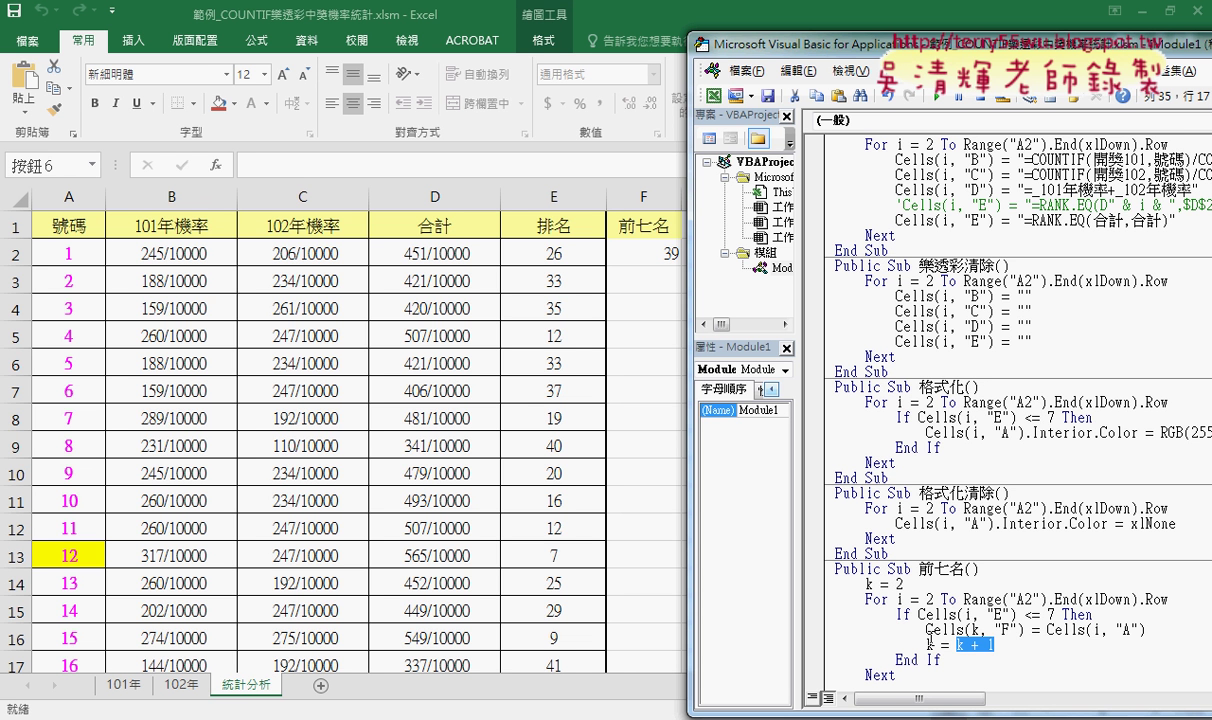
left_click(934, 614)
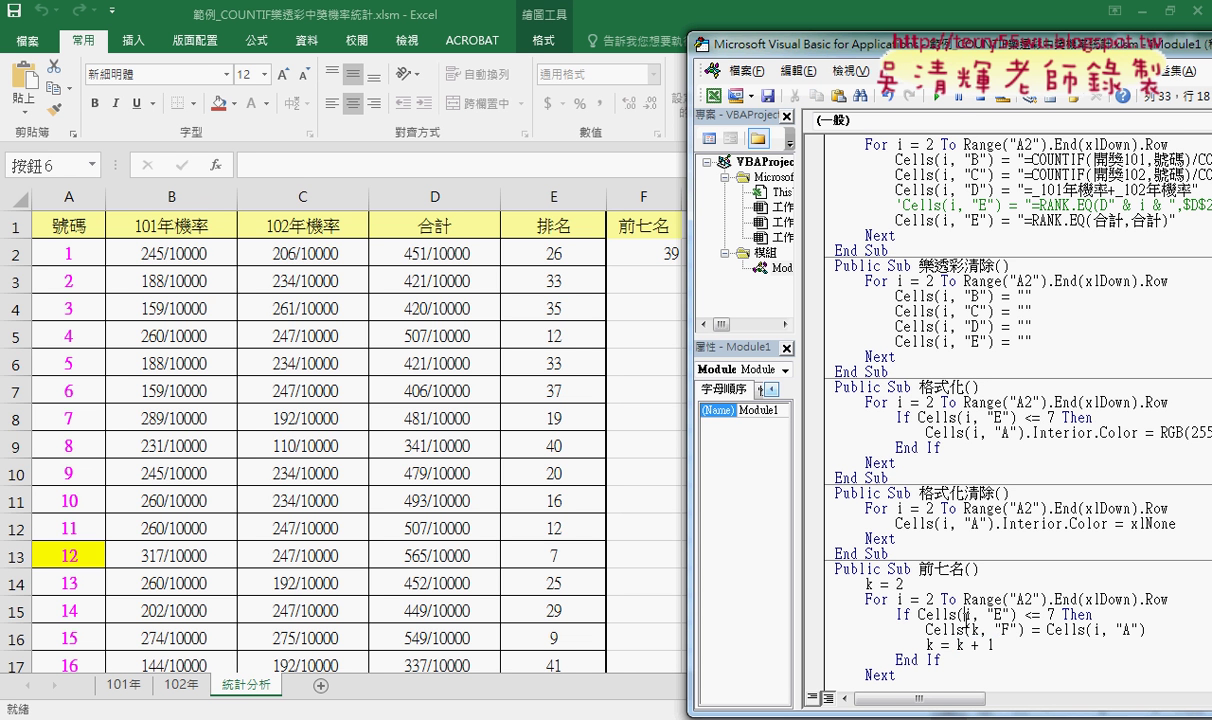
left_click(937, 98)
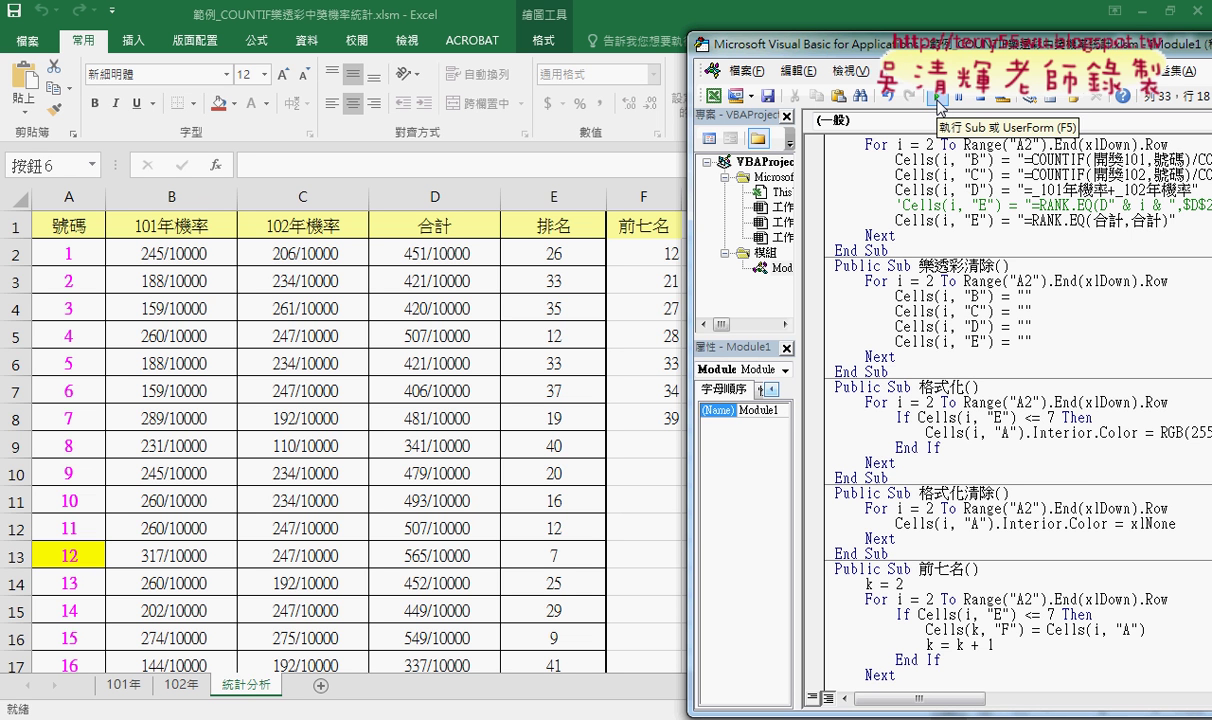
scroll(924, 385, "down", 1)
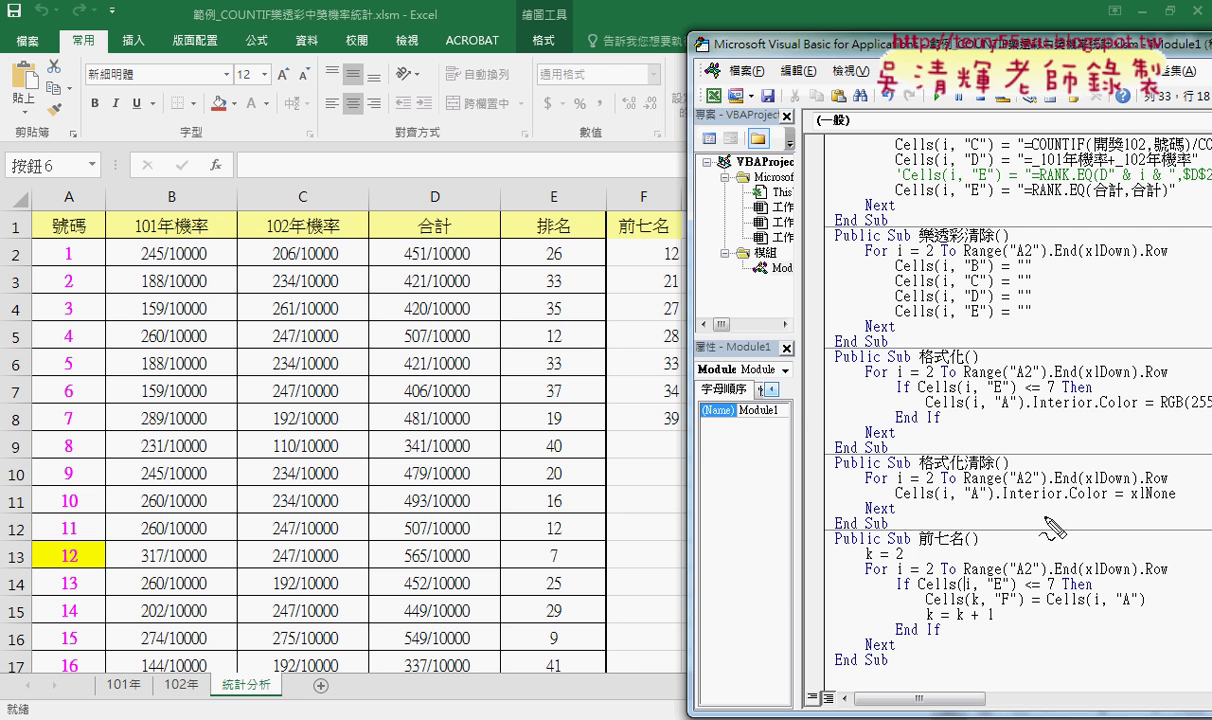
mouse_move(878, 440)
left_mouse_down()
mouse_move(770, 405)
mouse_move(822, 577)
left_mouse_up()
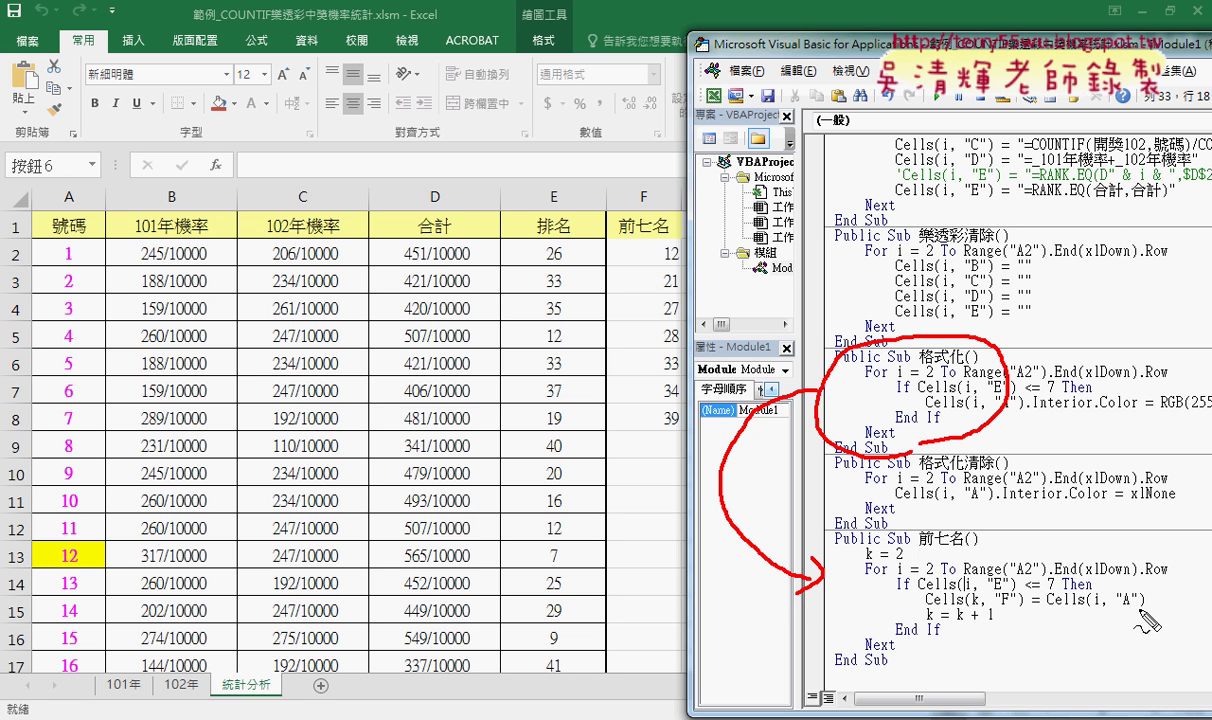
mouse_move(1142, 605)
left_mouse_down()
mouse_move(1050, 604)
mouse_move(1000, 588)
mouse_move(966, 607)
left_mouse_up()
left_click_drag(908, 557, 858, 560)
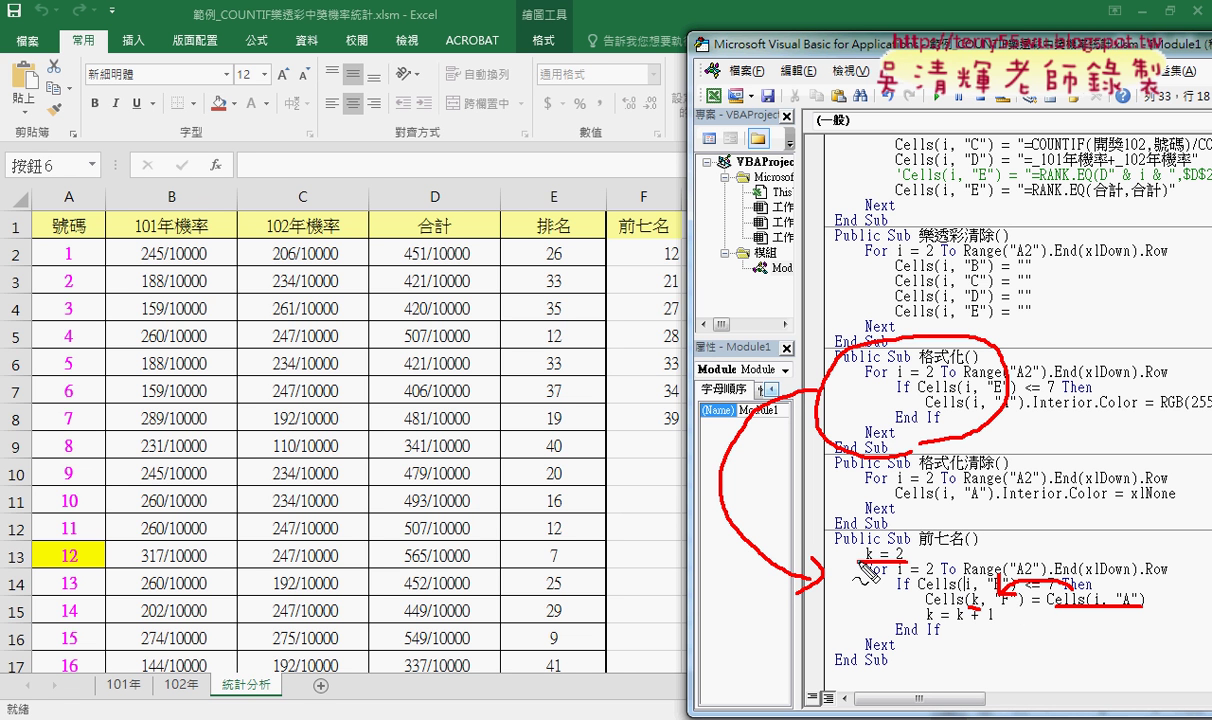
left_click_drag(1000, 620, 944, 622)
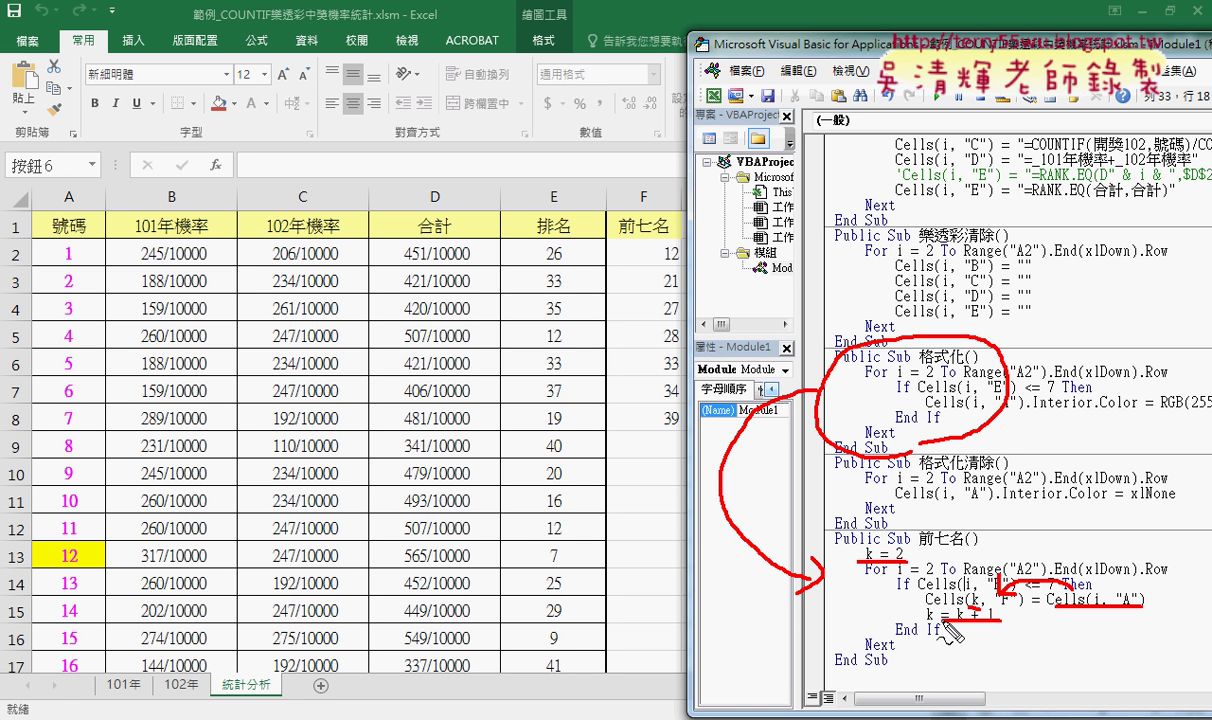
key("Escape")
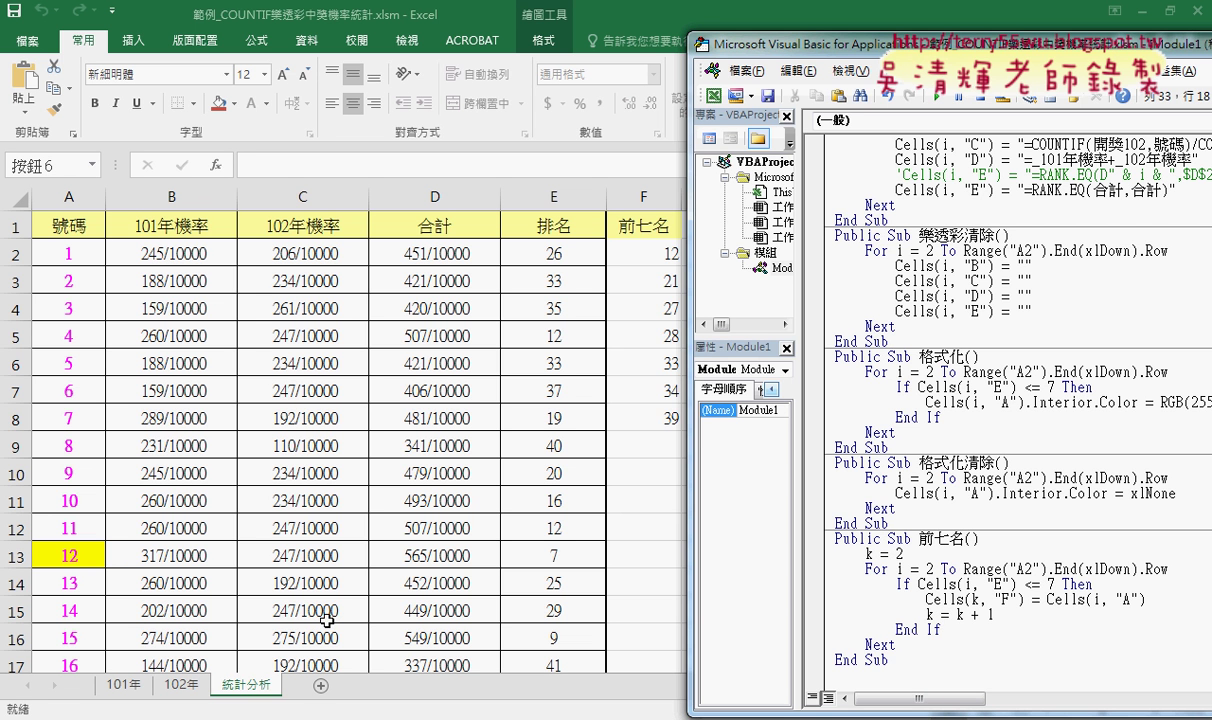
Move the code window over the worksheet and select the macro name 前七名.
left_click_drag(887, 50, 322, 35)
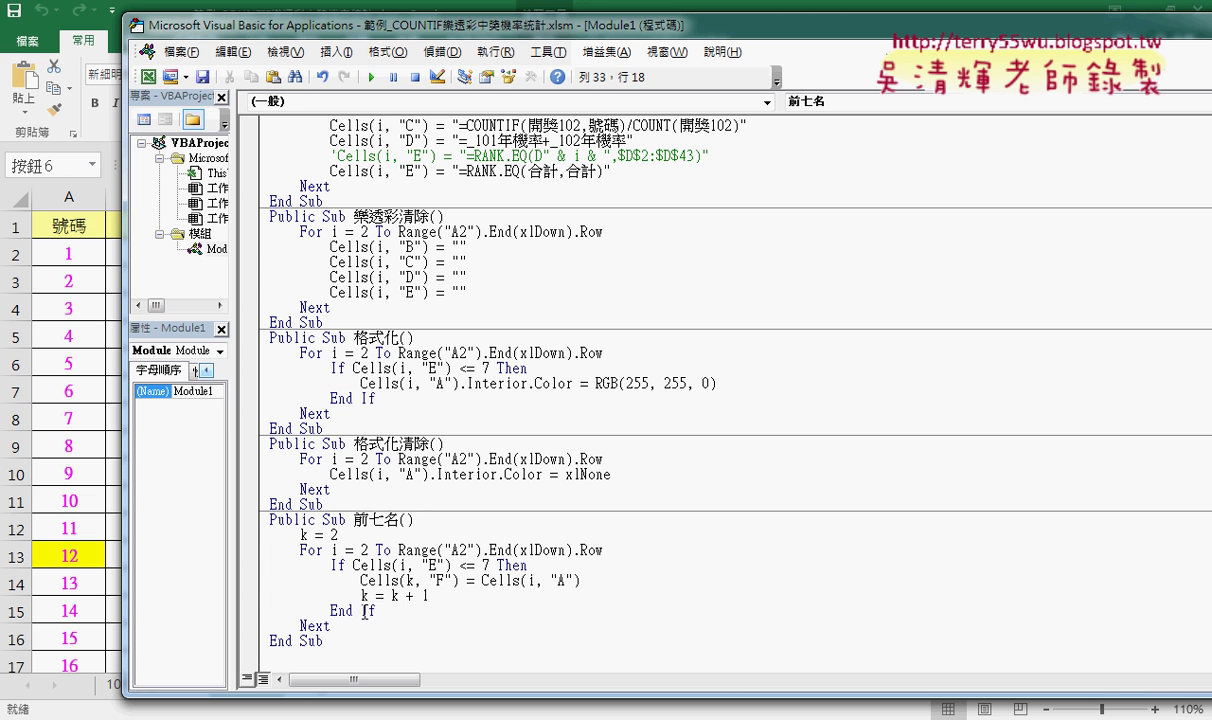
mouse_move(325, 641)
left_mouse_down()
mouse_move(257, 526)
mouse_move(365, 528)
left_mouse_up()
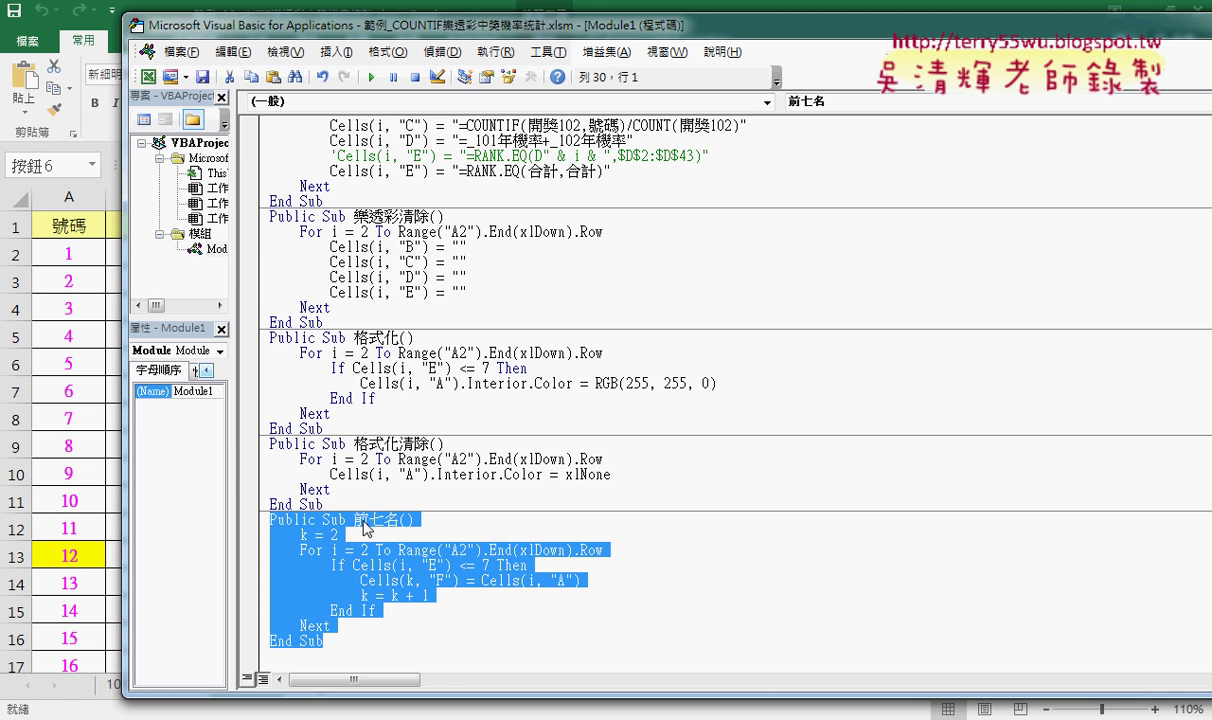
left_click(375, 520)
double_click(375, 520)
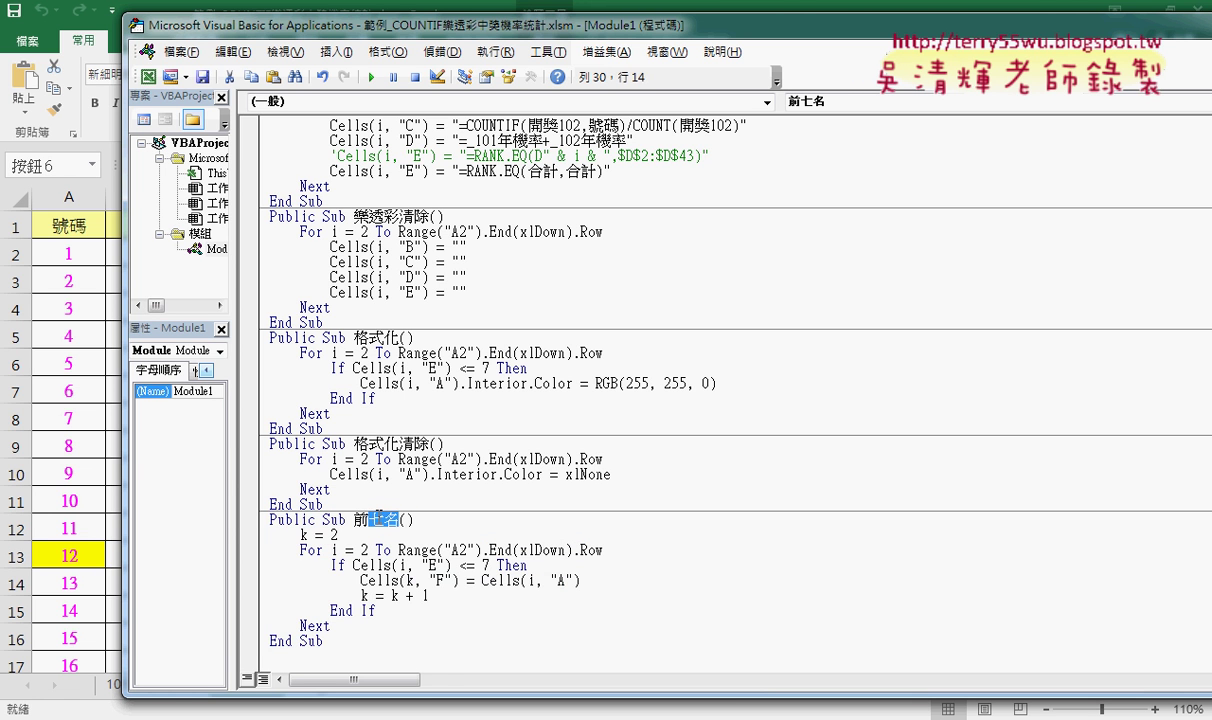
Copy the name 前七名 from its right-click menu, then reopen that menu.
right_click(360, 510)
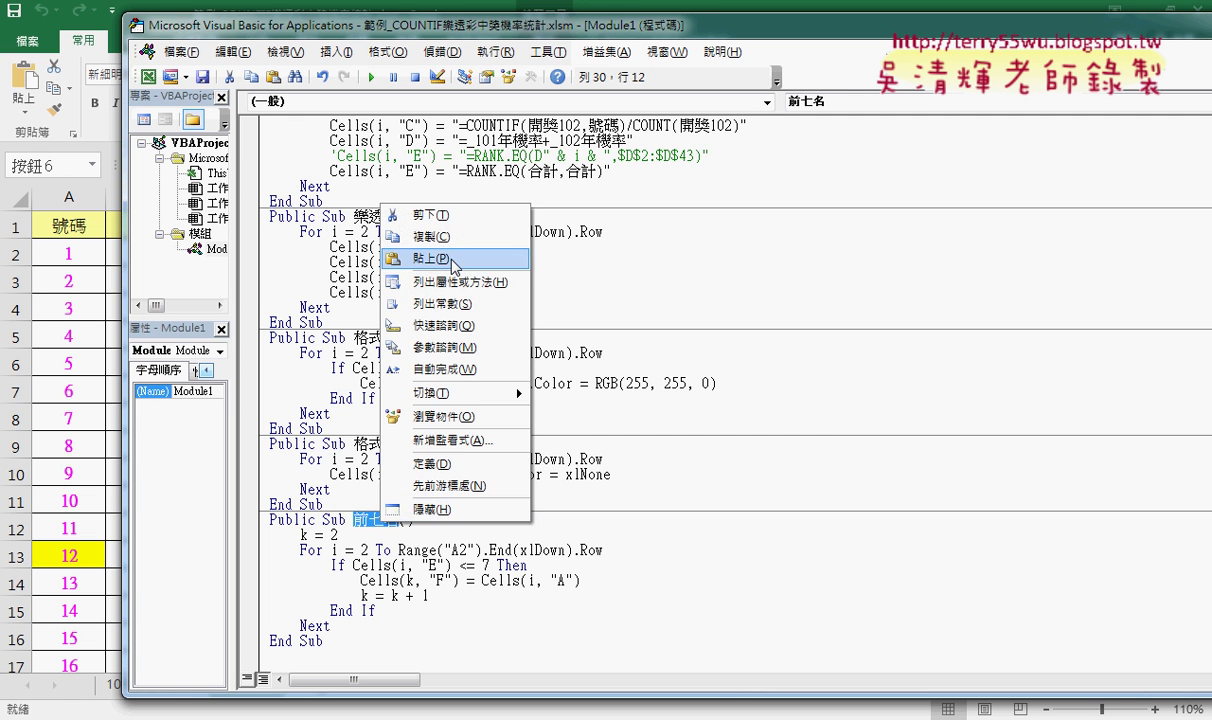
left_click(450, 245)
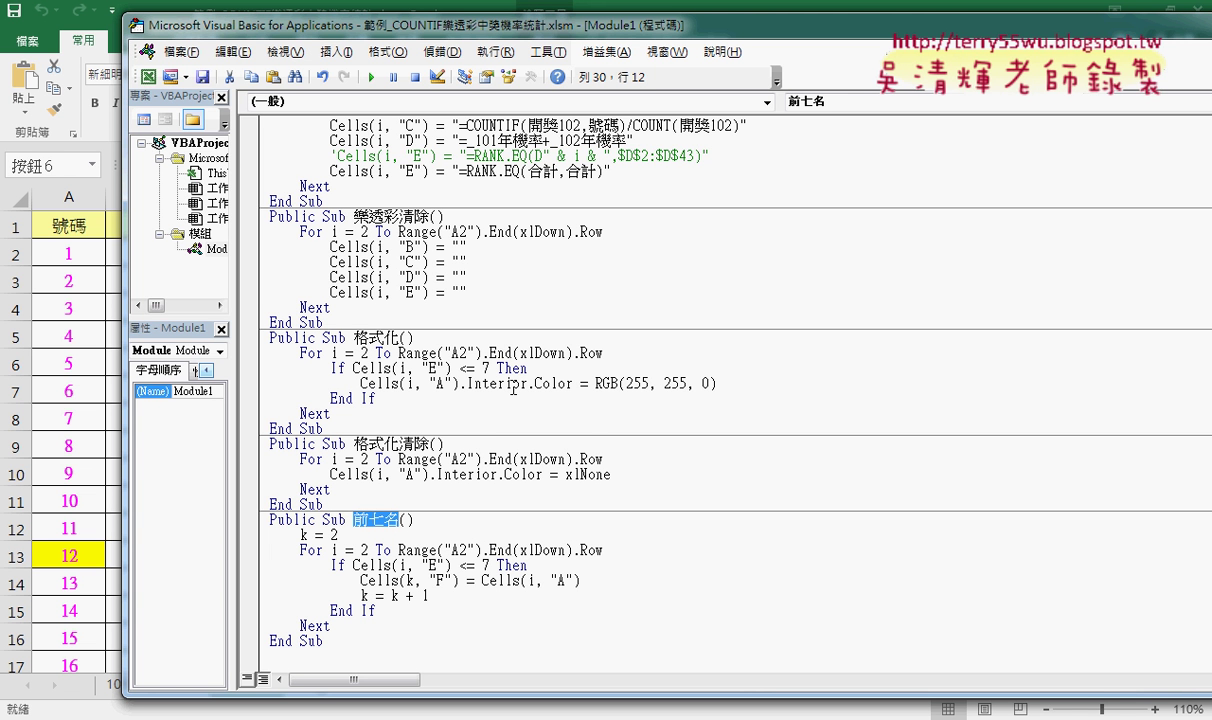
right_click(377, 519)
left_click(447, 238)
right_click(370, 512)
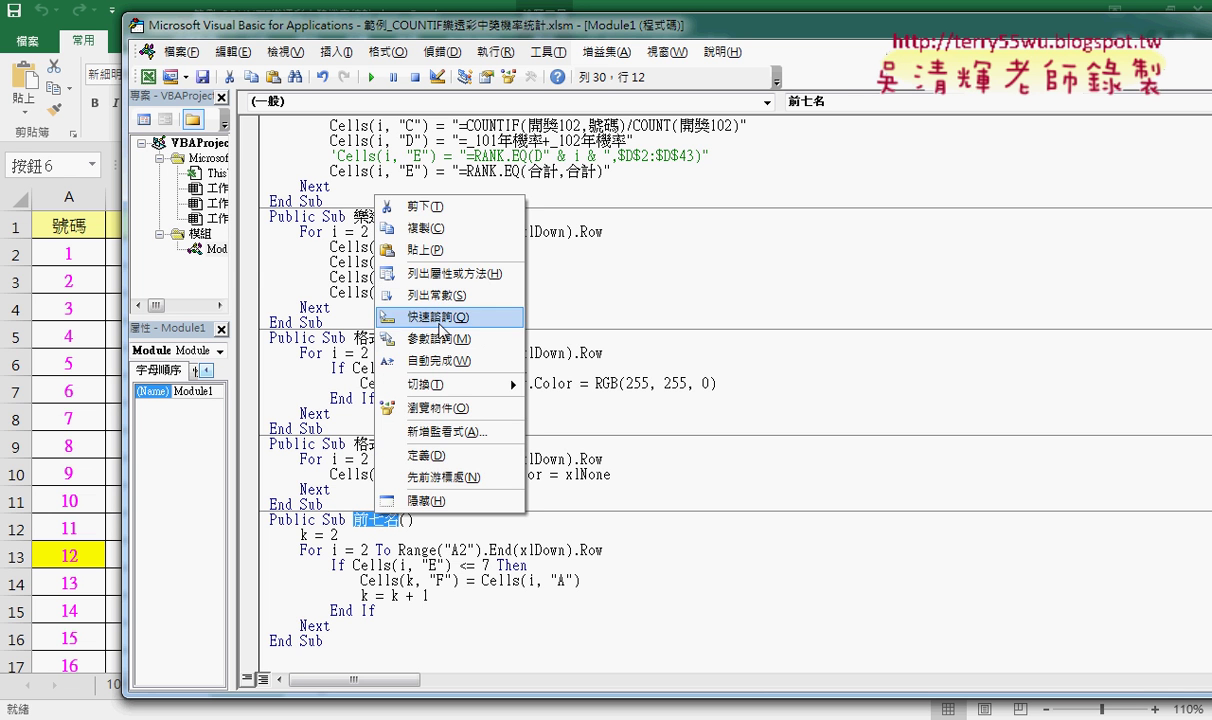